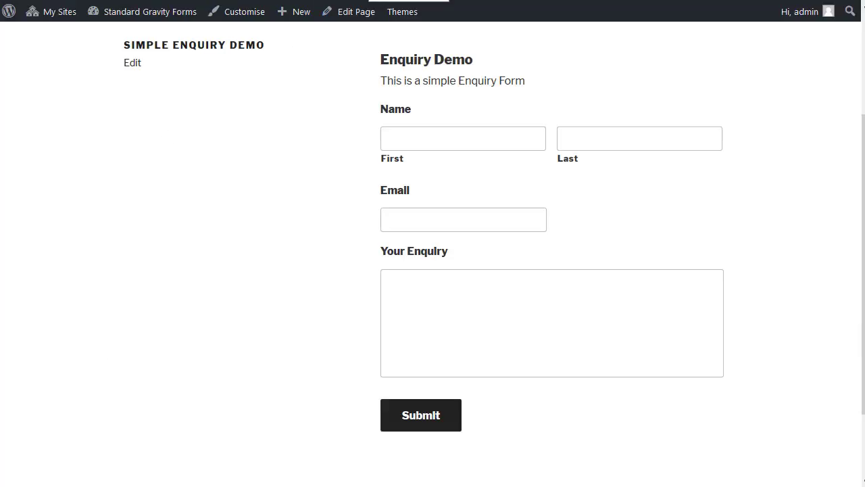
Step: Reload the page and go through the admin dashboard to the Gravity Forms list
key(F5)
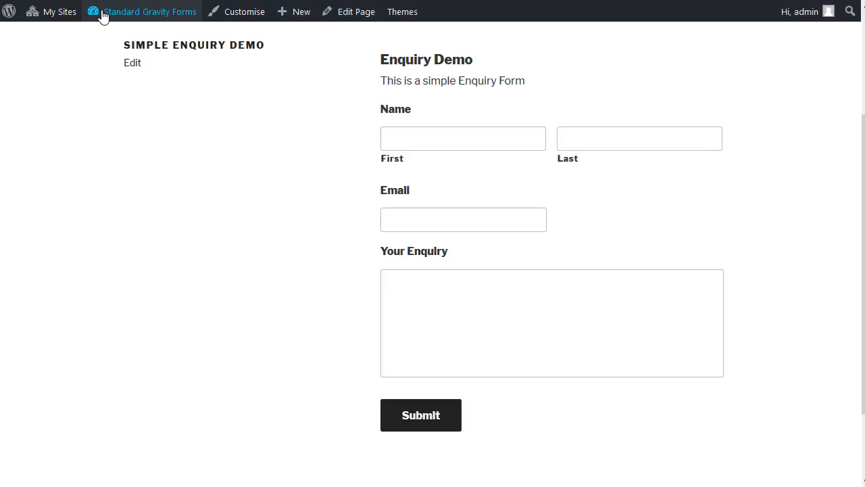
mouse_move(102, 17)
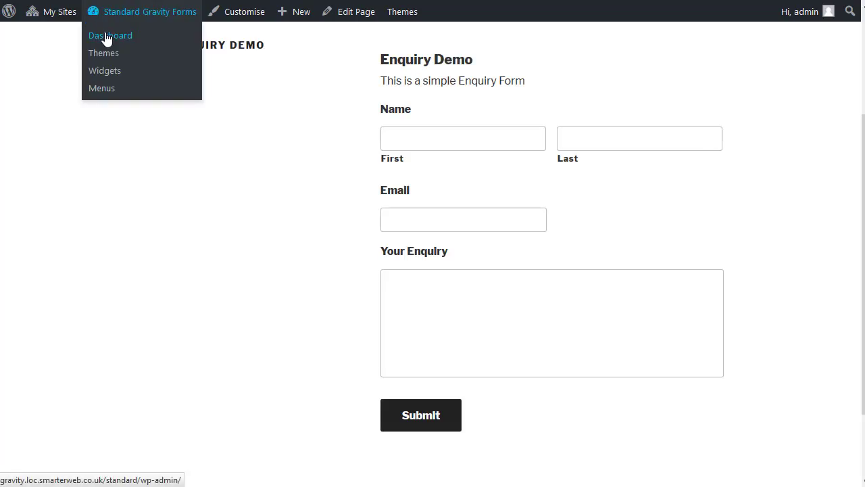
click(108, 35)
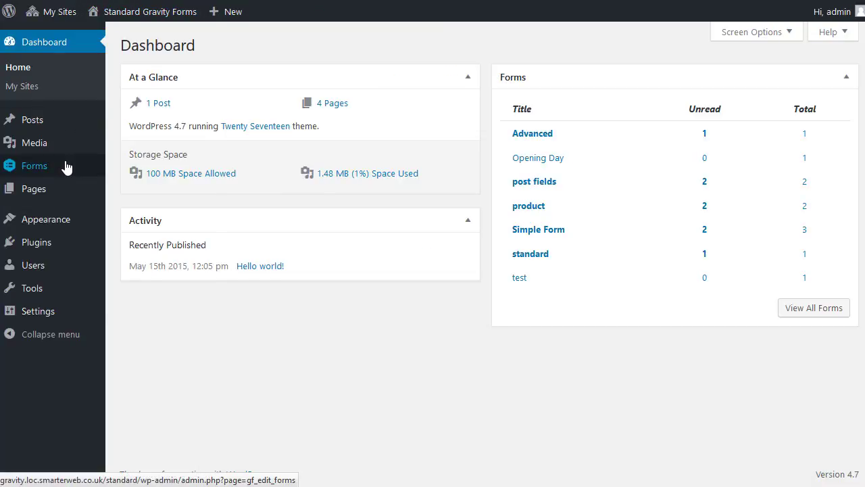
mouse_move(66, 168)
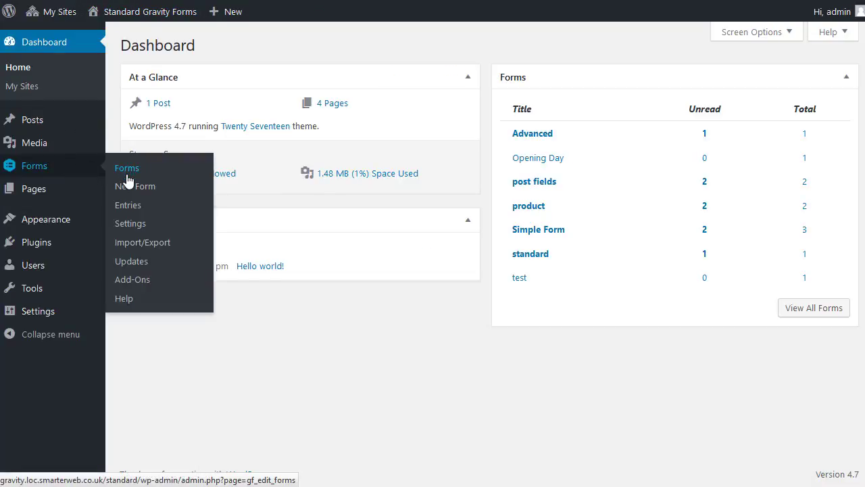
click(127, 174)
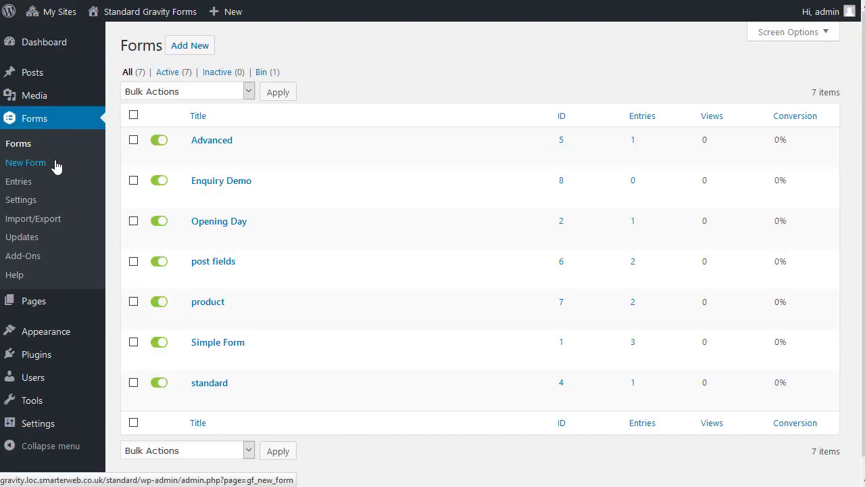
Step: Add a new form titled 'enquire demo'
click(193, 45)
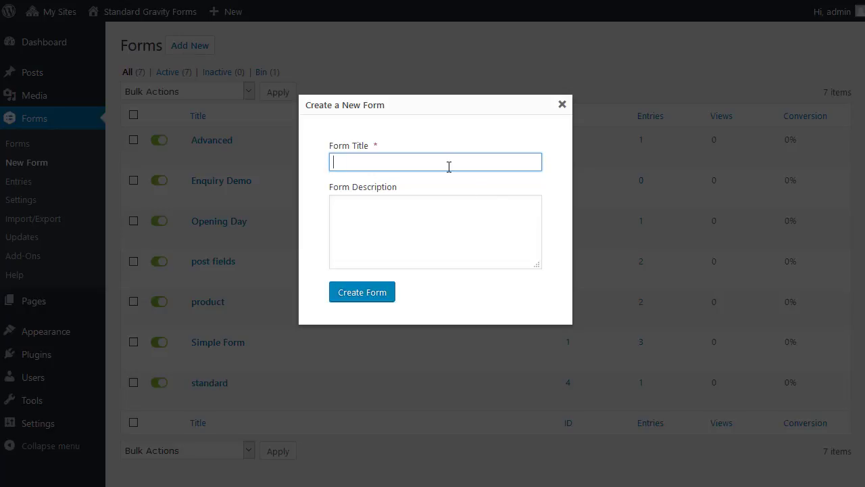
text(enquie)
key(BackSpace)
text(re demo)
key(Return)
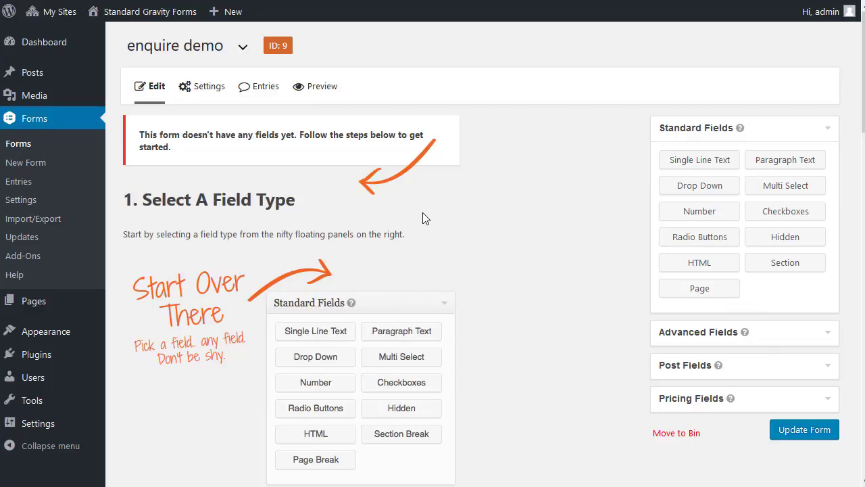
Step: Add a Name field and a Phone field from Advanced Fields
scroll(425, 218, down, 8)
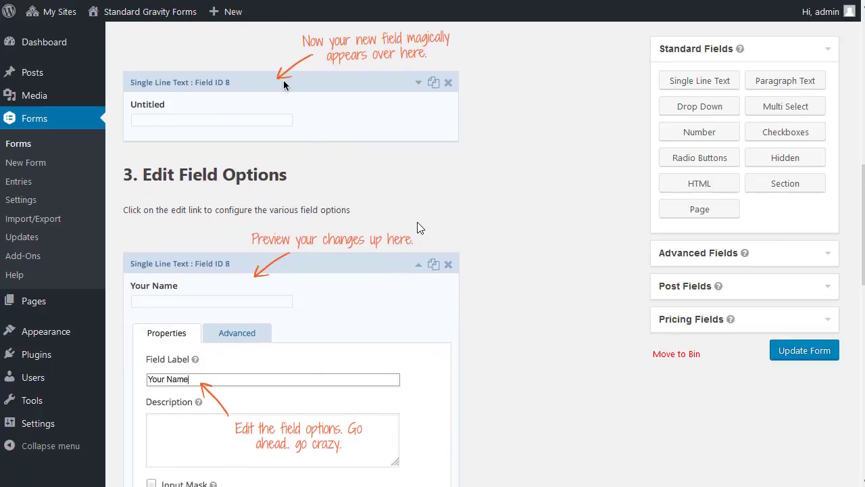
scroll(418, 227, down, 10)
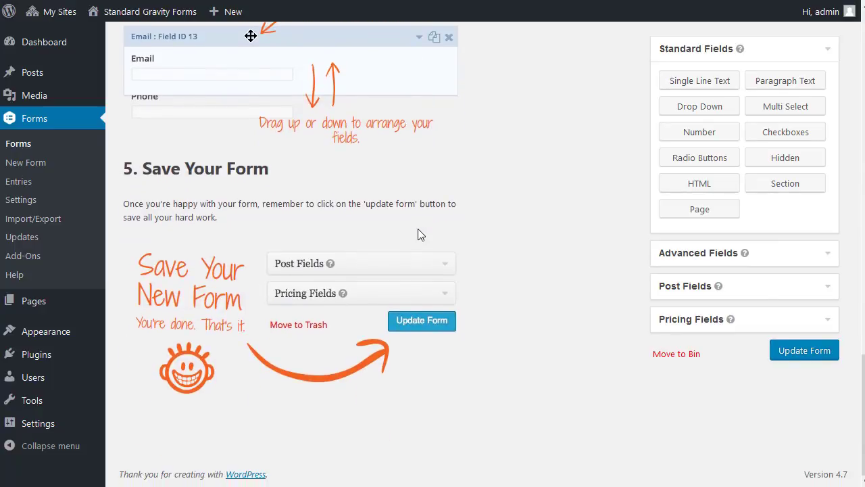
scroll(418, 230, up, 18)
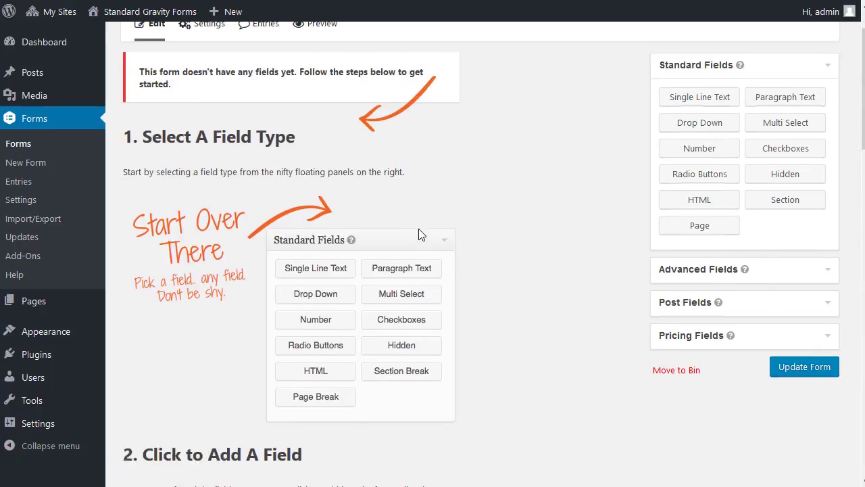
scroll(419, 229, up, 2)
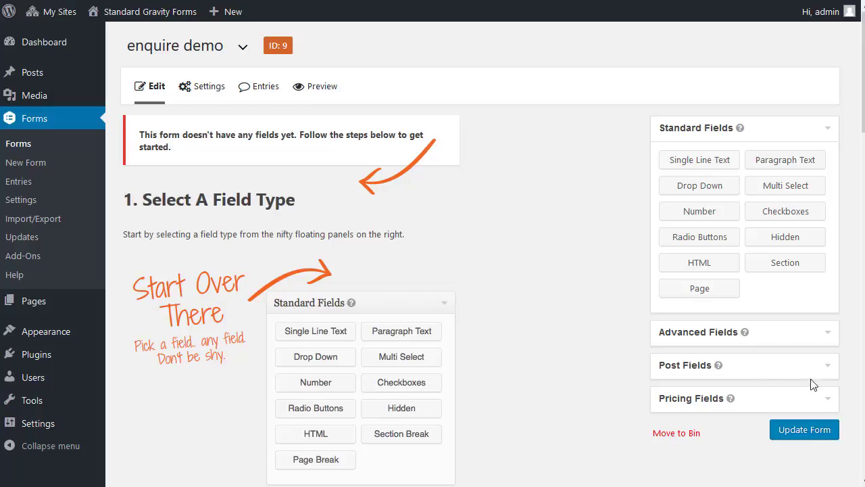
click(831, 340)
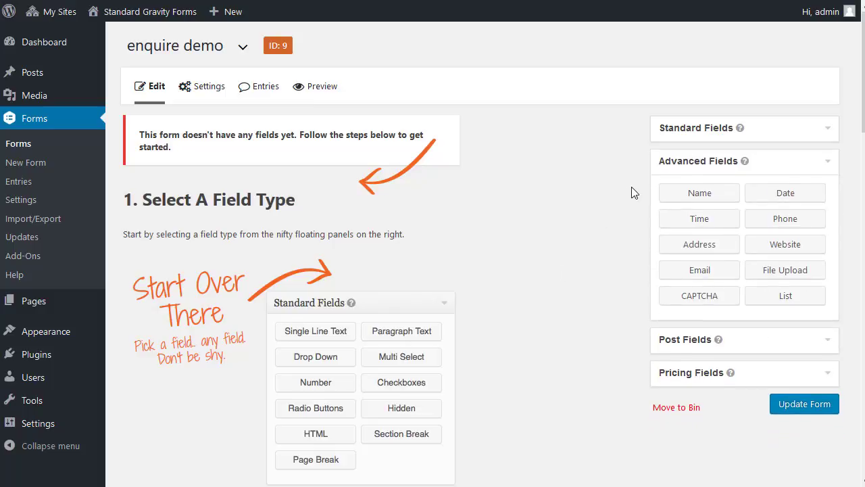
click(688, 196)
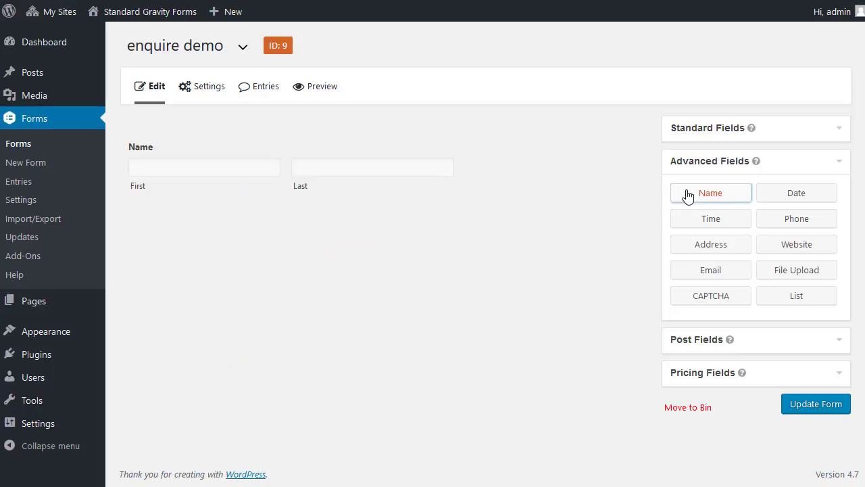
mouse_move(397, 210)
click(779, 224)
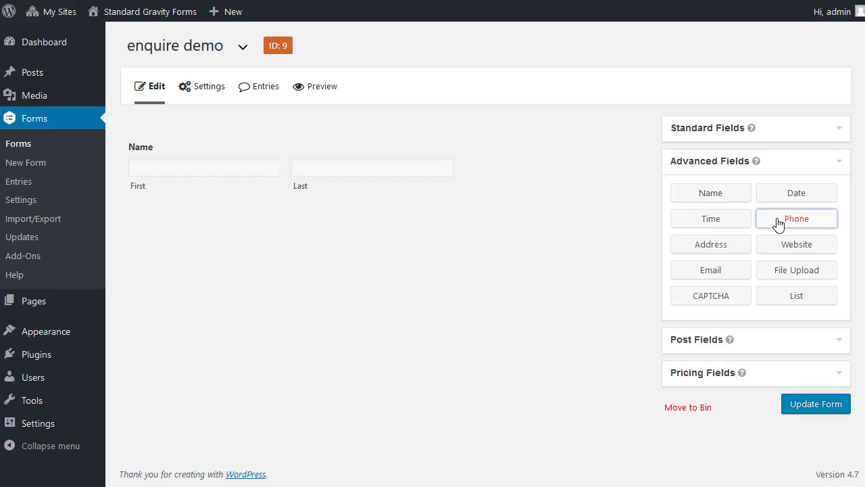
Step: Set the Phone field's format to International and collapse its settings
mouse_move(357, 259)
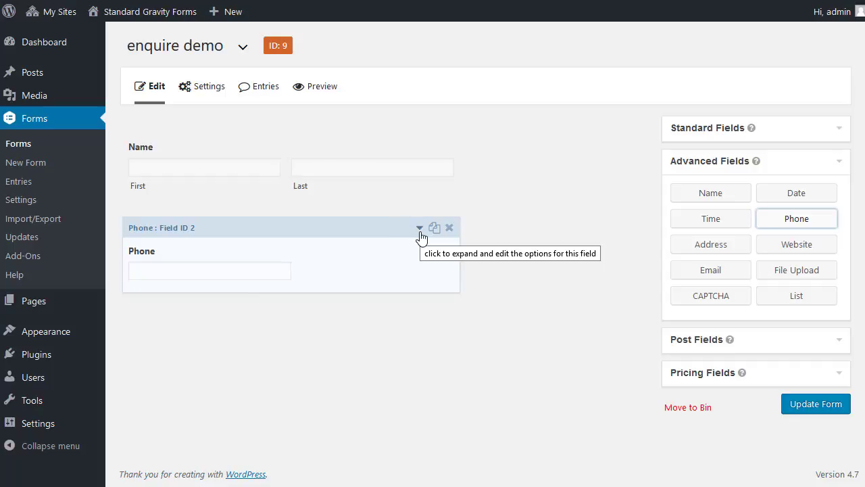
click(419, 233)
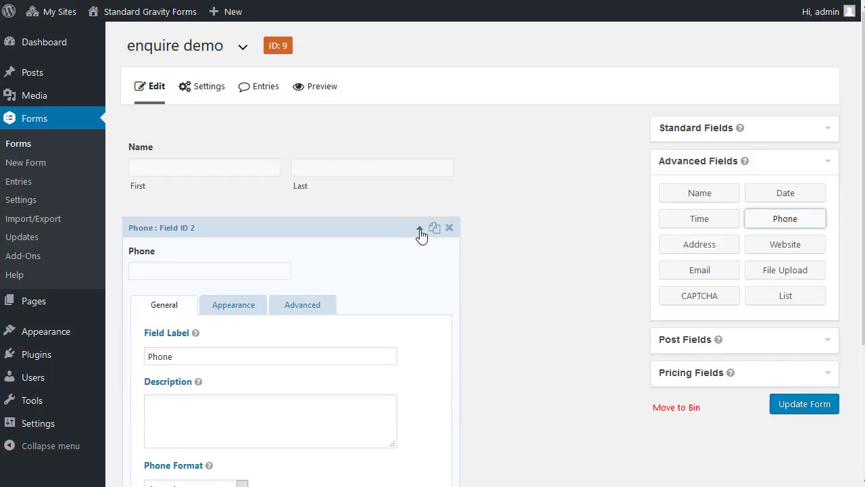
scroll(419, 236, down, 3)
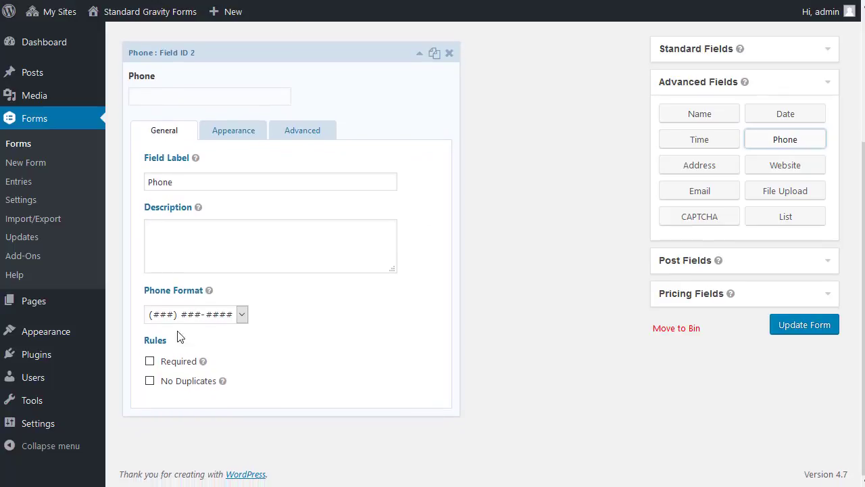
click(211, 313)
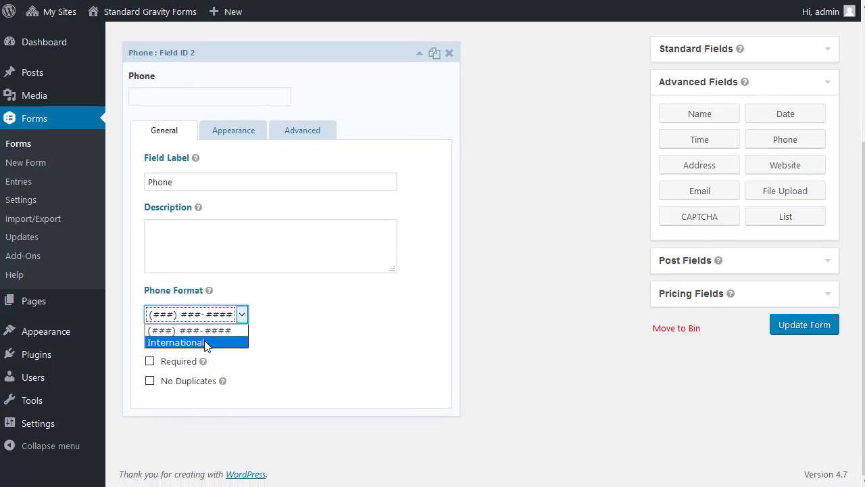
click(206, 343)
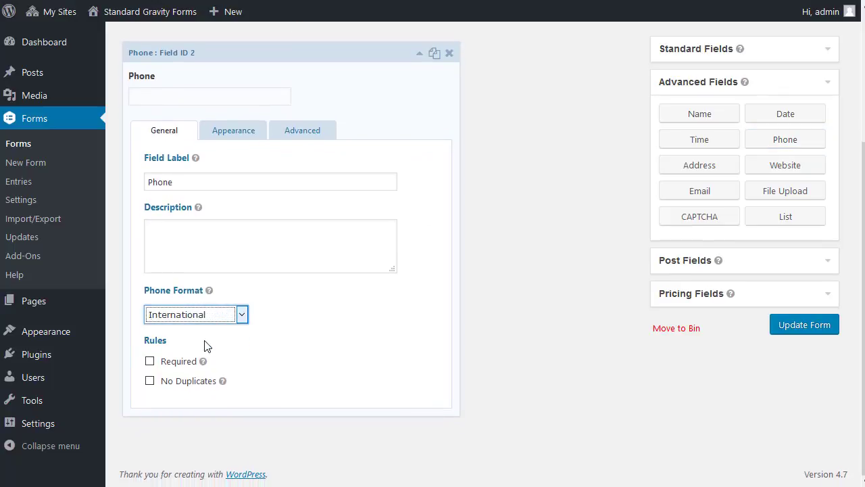
click(420, 58)
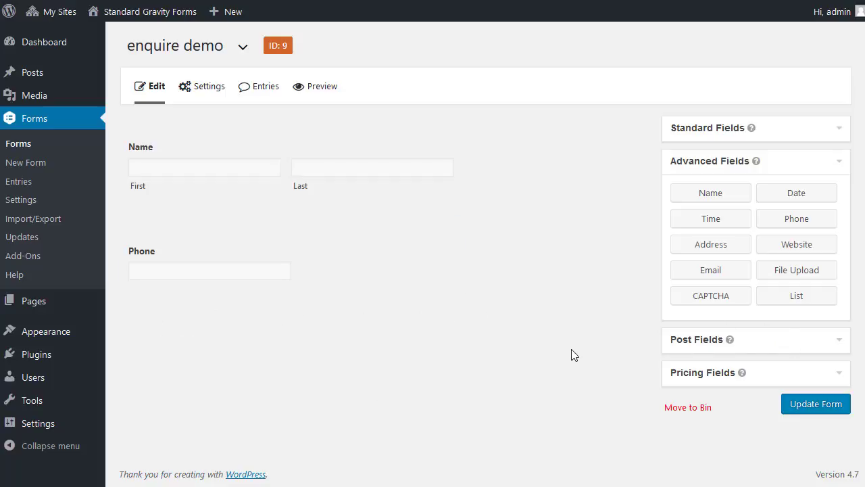
Step: Add a Paragraph Text field from Standard Fields and open its settings
click(841, 130)
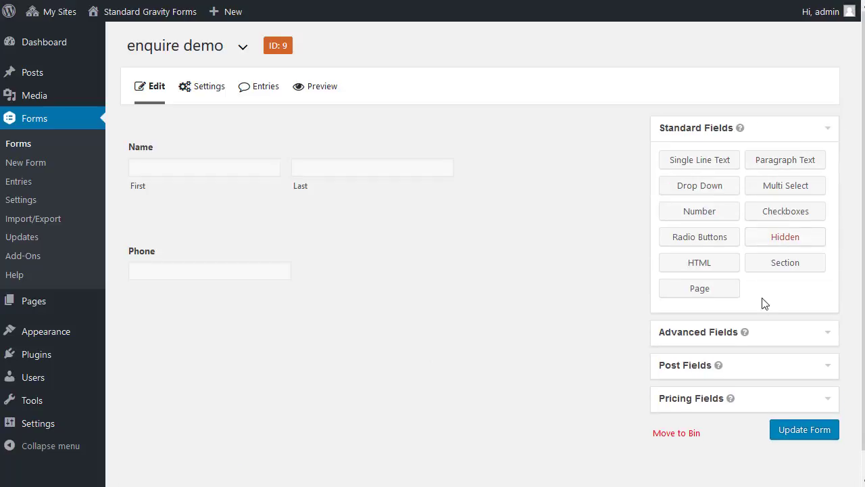
click(779, 166)
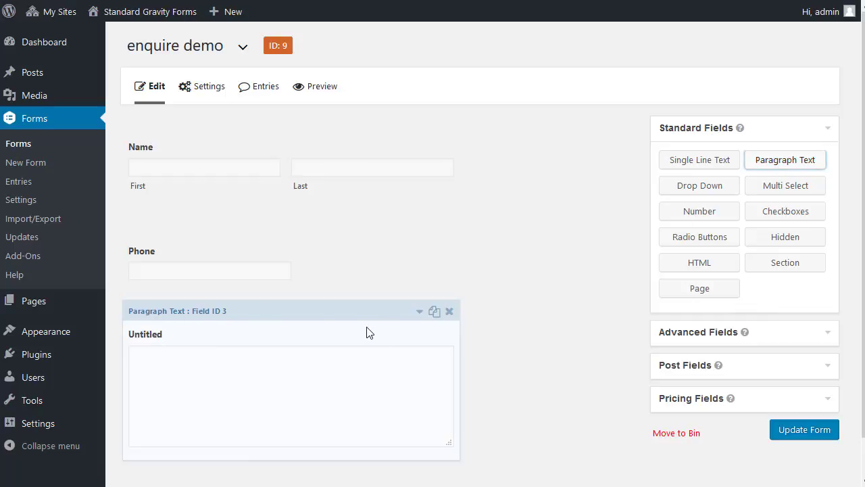
scroll(284, 323, down, 1)
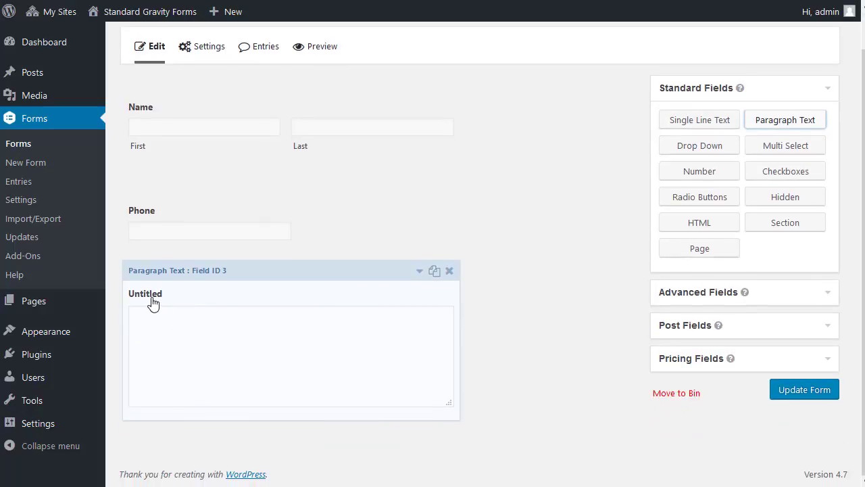
click(419, 271)
scroll(247, 363, down, 3)
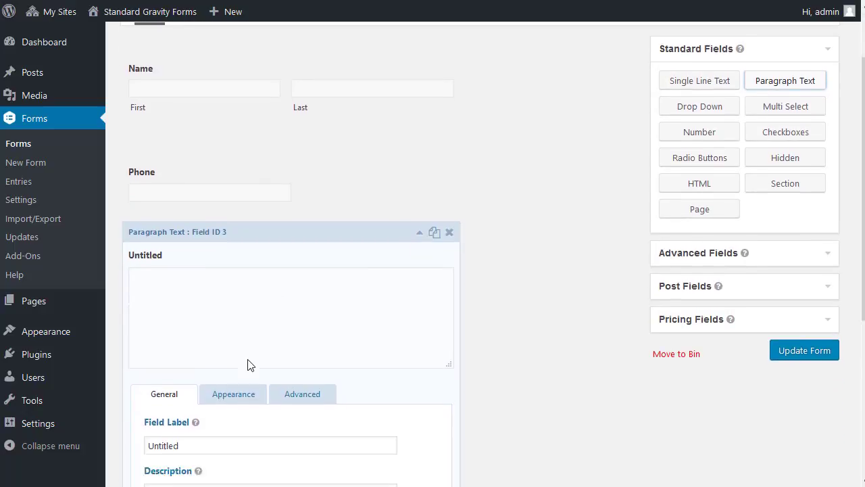
Step: Label the paragraph field 'Your Message' with description 'Please enter your message in this box'
double_click(205, 252)
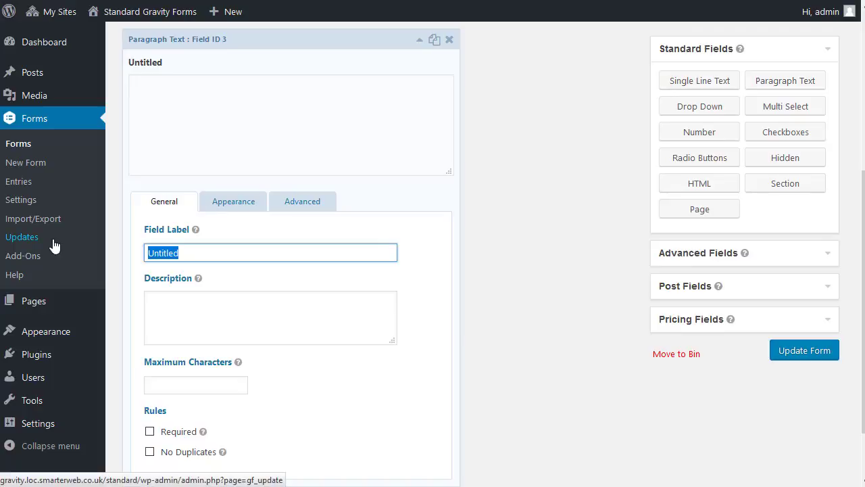
text(Your Me)
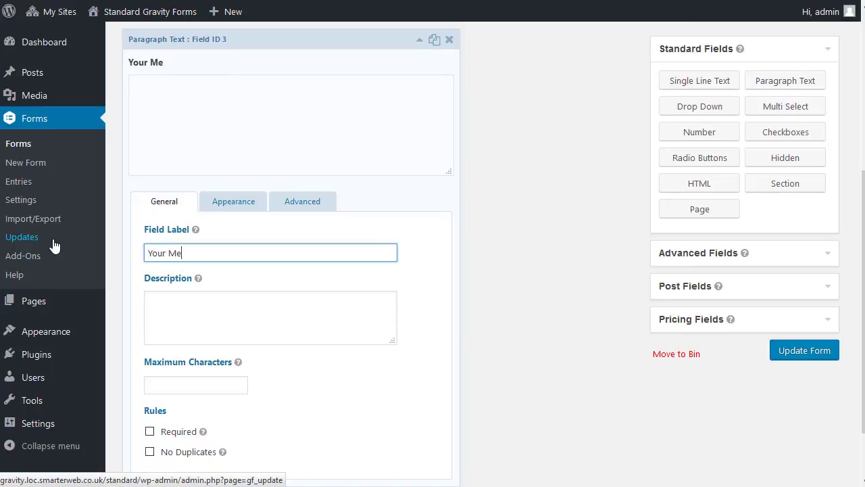
text(ssage)
key(Tab)
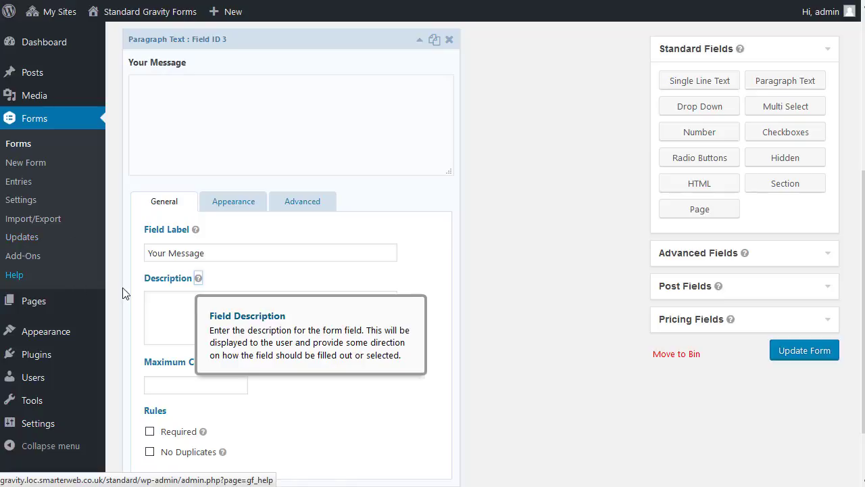
click(162, 304)
text(Pleas)
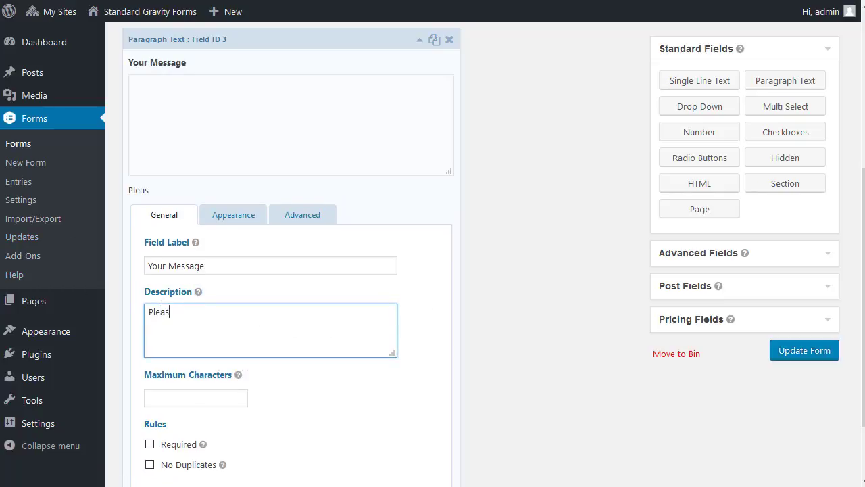
text(e enter your message in thie)
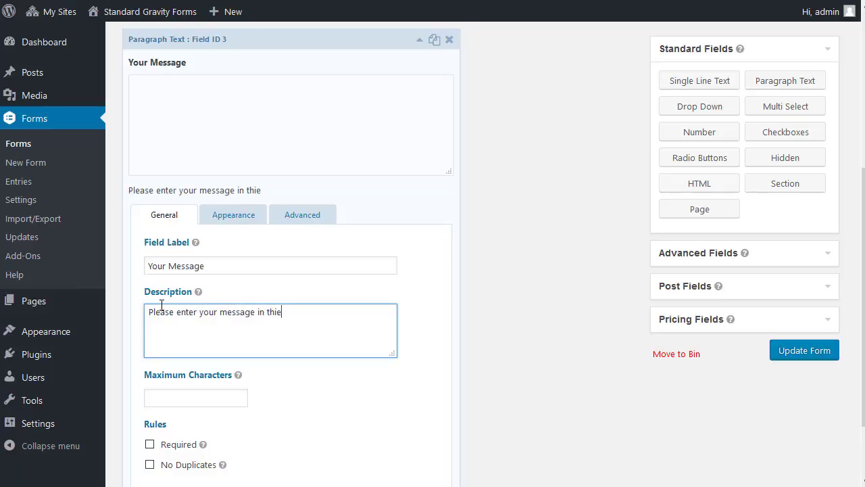
key(BackSpace)
text(s box)
Step: Save the enquire demo form and preview it with the new Your Message field
click(798, 356)
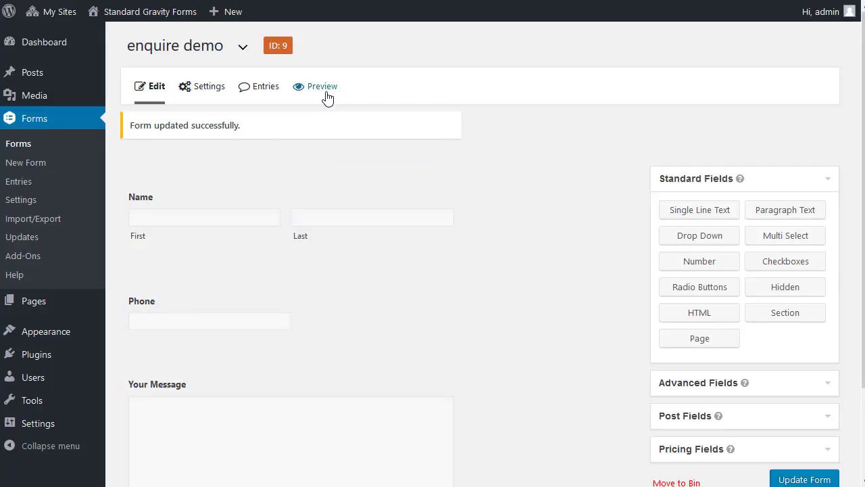
click(326, 93)
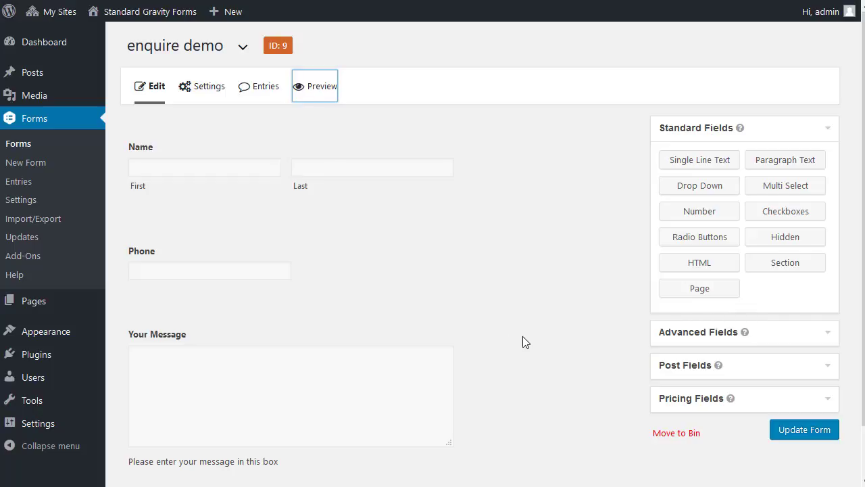
scroll(409, 230, down, 2)
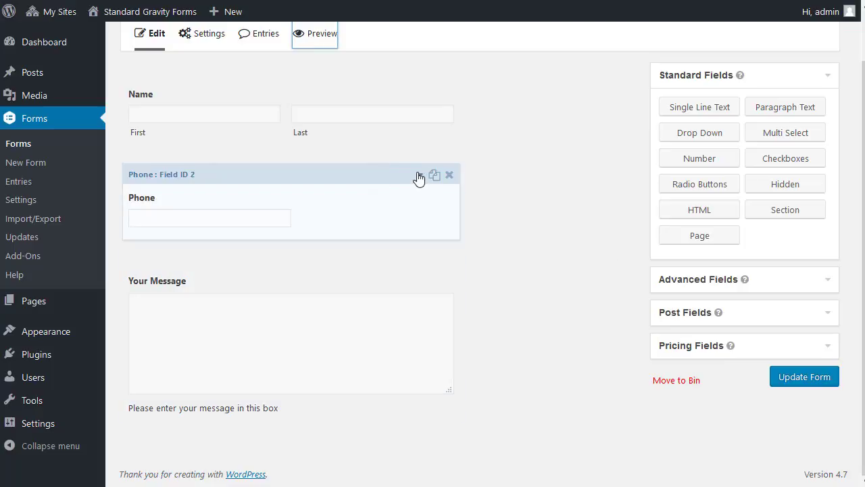
Step: Make the Phone field required and update the form
click(419, 176)
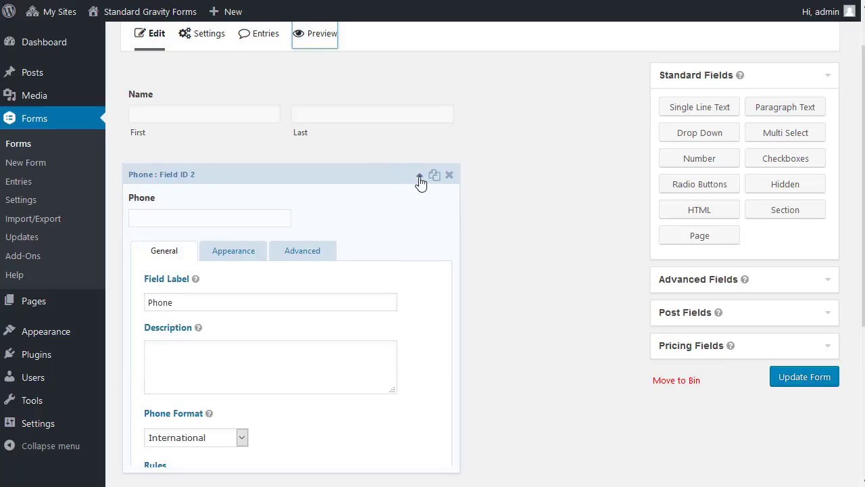
scroll(411, 199, down, 2)
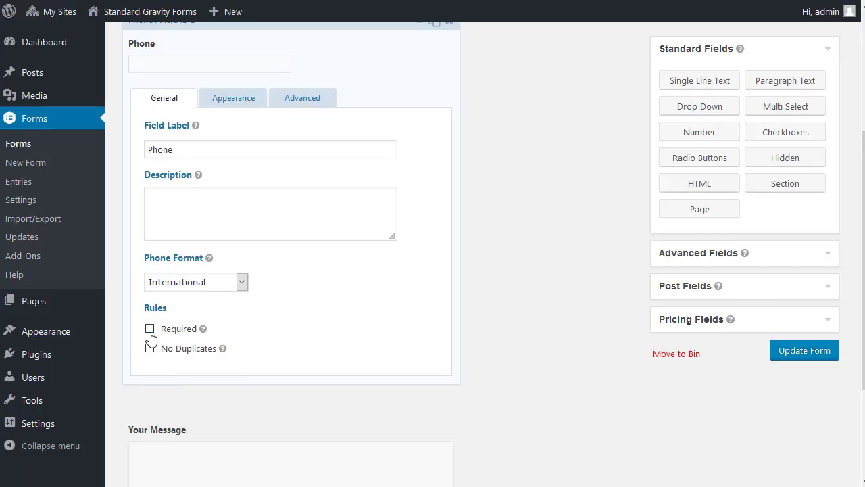
click(150, 329)
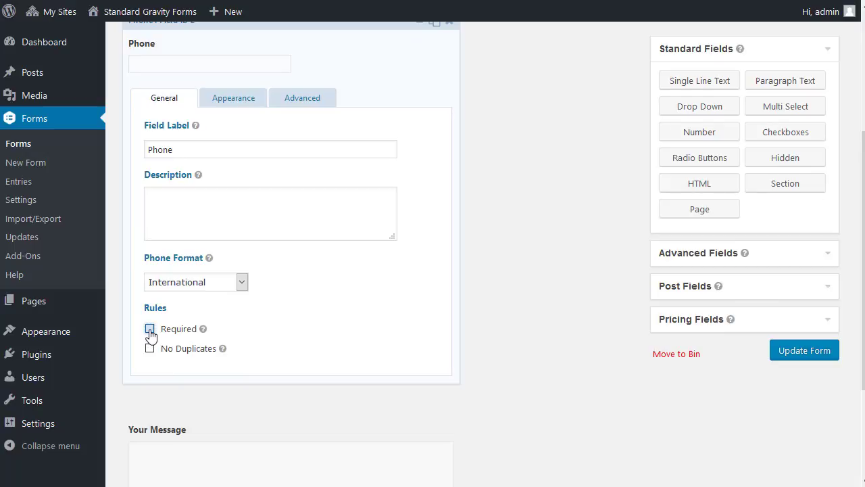
click(802, 352)
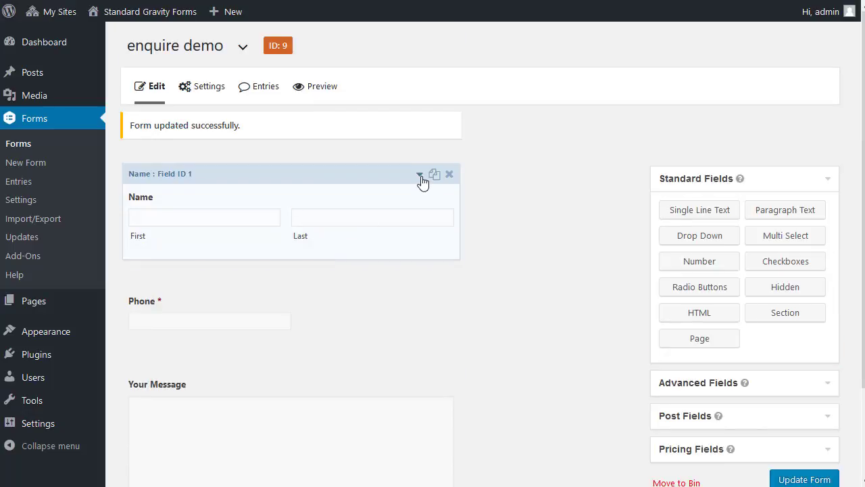
Step: Make the Name field required, update the form, and preview it
click(420, 175)
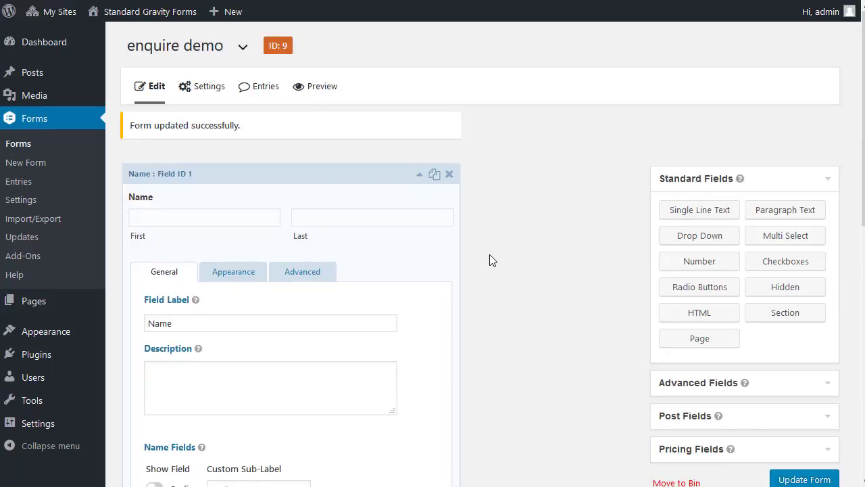
scroll(490, 257, down, 4)
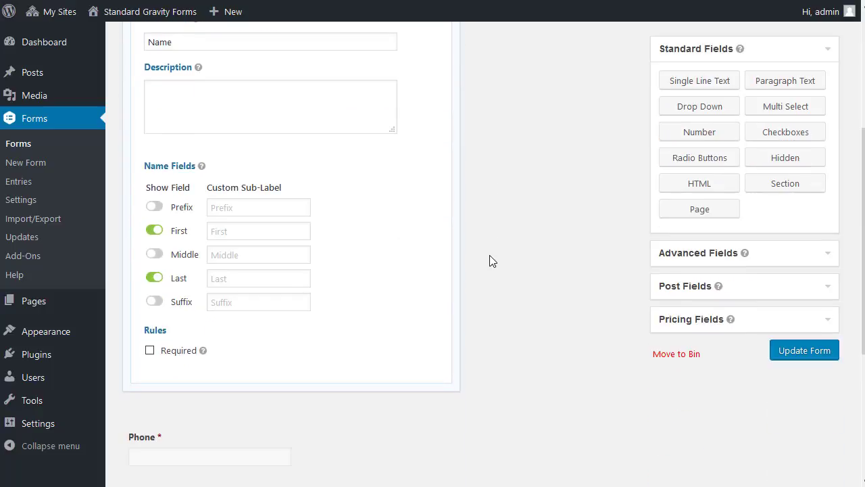
click(149, 350)
click(803, 353)
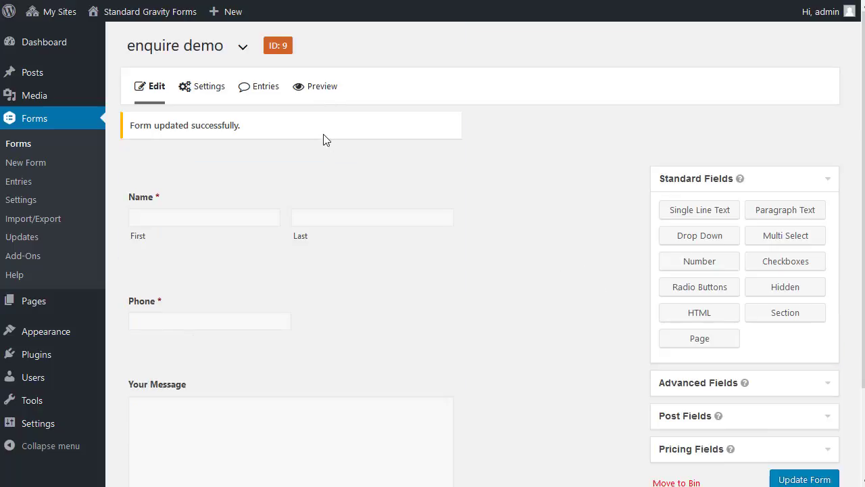
click(320, 90)
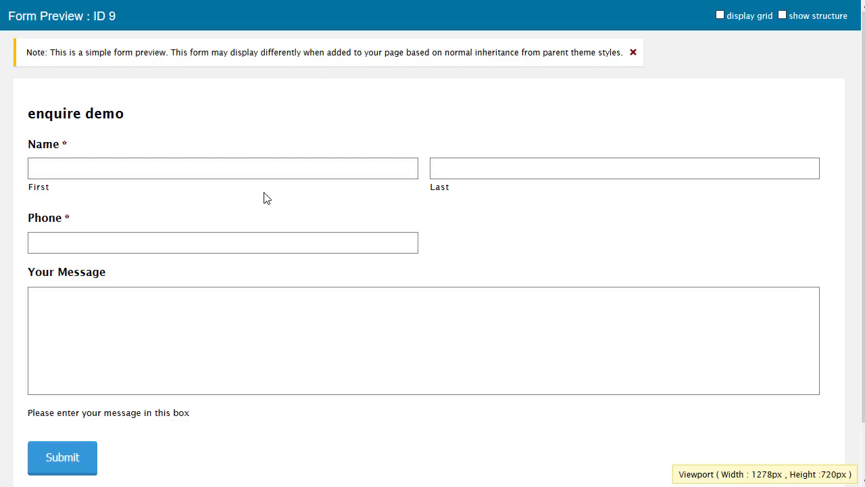
Step: Submit the preview blank to see required errors, then resubmit with a sample phone number
click(79, 464)
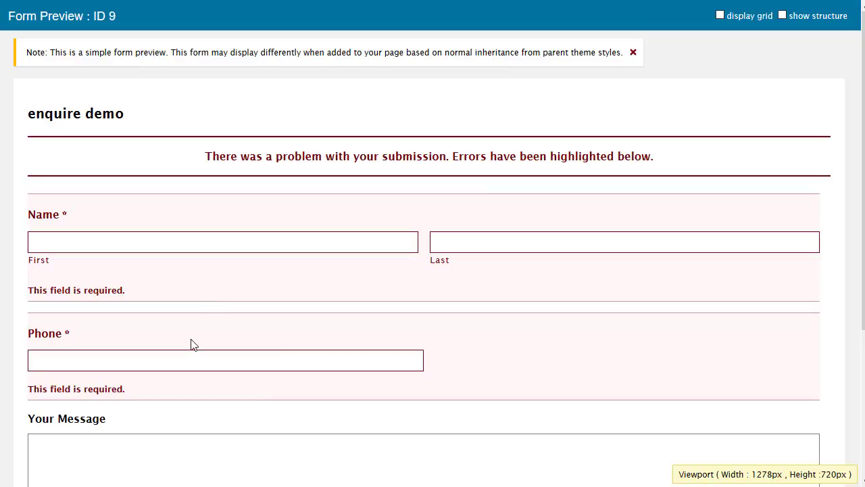
scroll(189, 347, down, 1)
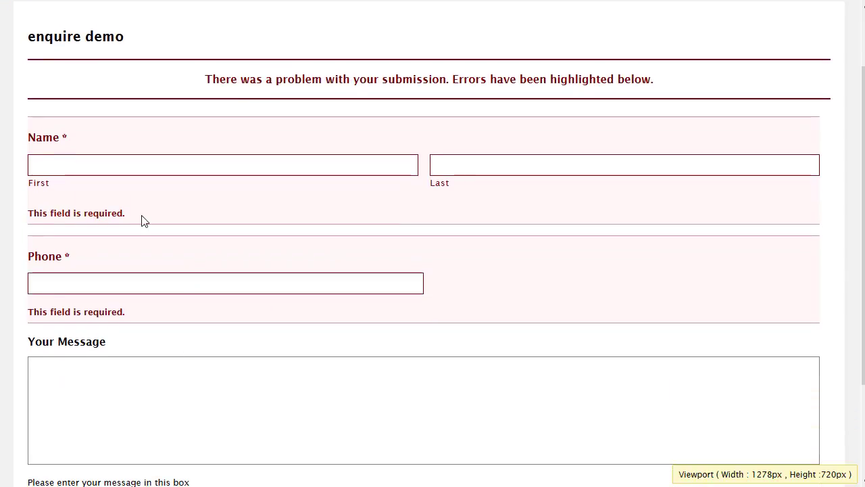
drag(124, 214, 20, 224)
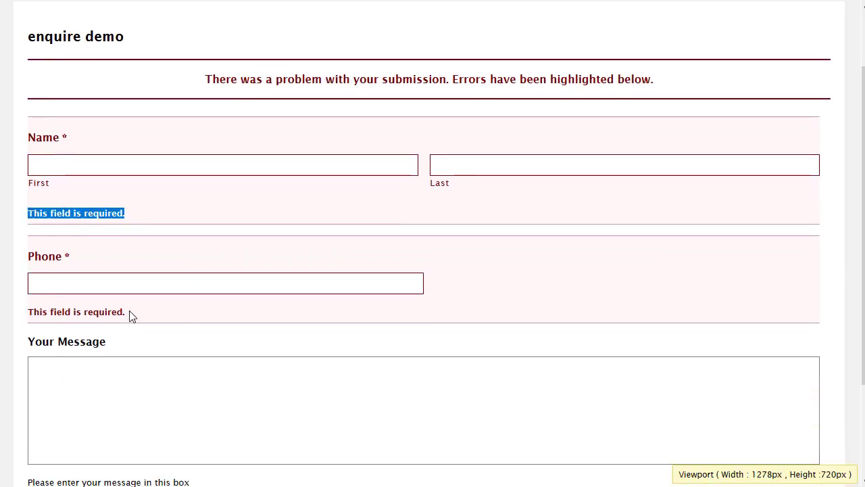
drag(130, 314, 1, 312)
click(51, 281)
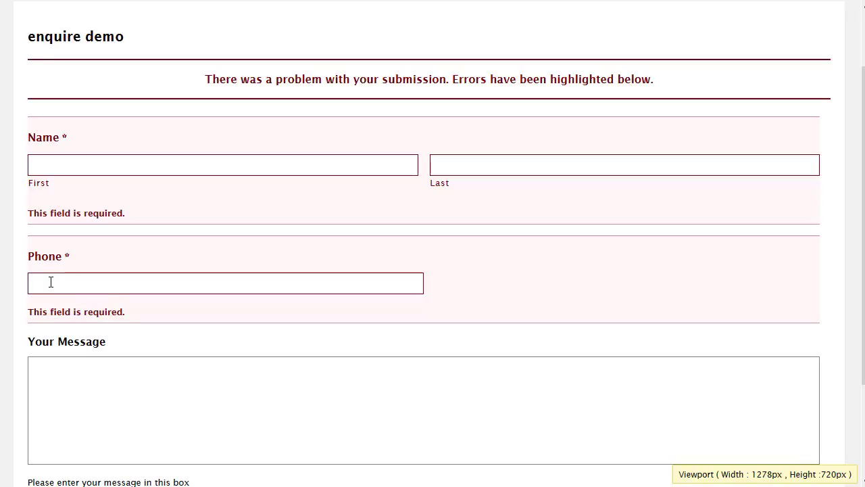
text(0208 555 1234)
scroll(51, 298, down, 3)
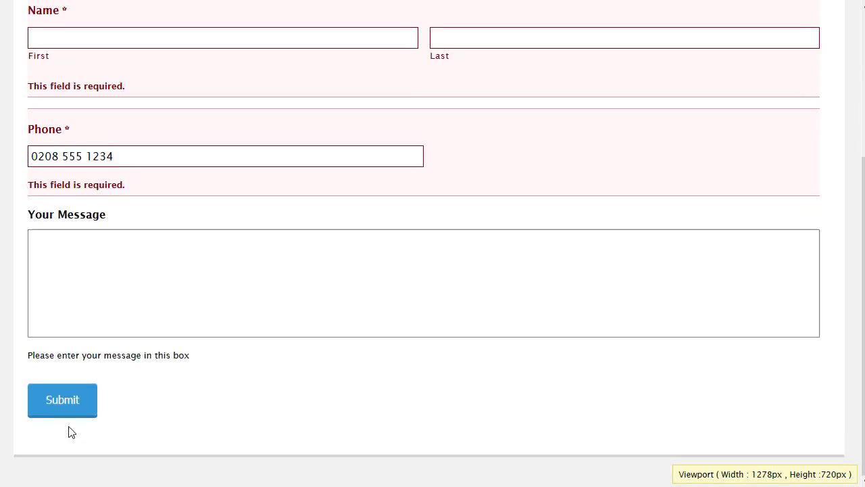
click(73, 407)
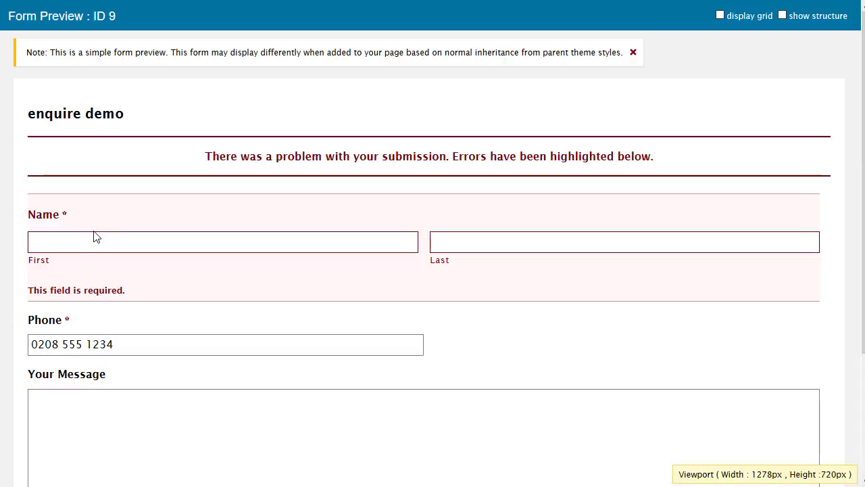
Step: Fill in a sample first and last name and submit the test entry
click(287, 233)
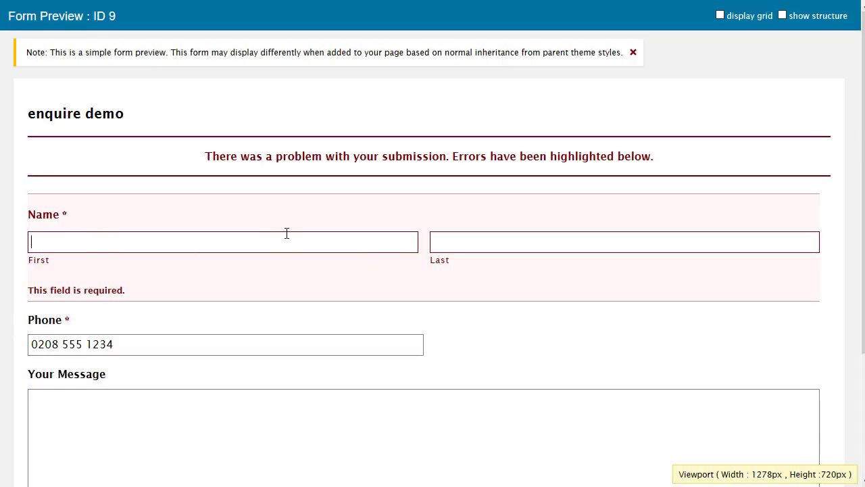
text(john)
key(Tab)
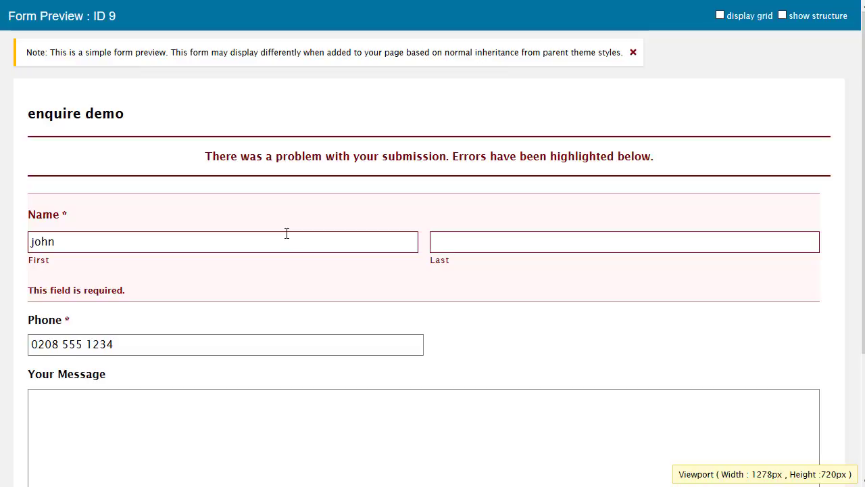
text(smith)
scroll(157, 384, down, 3)
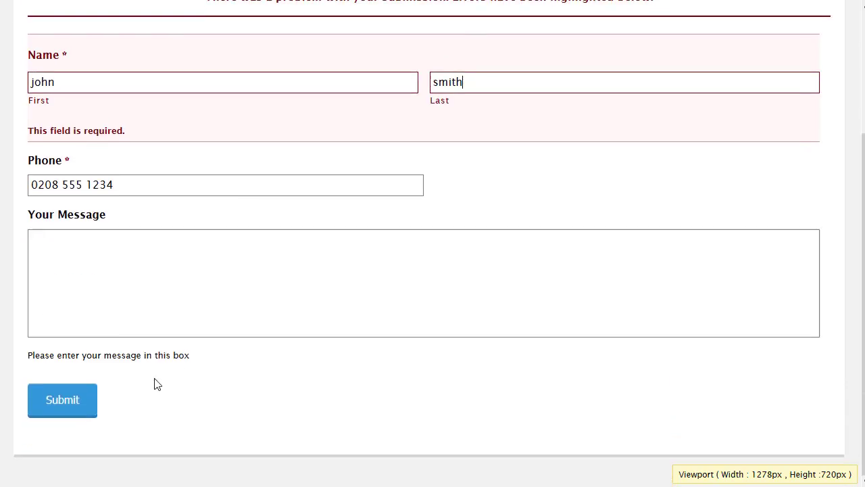
click(79, 393)
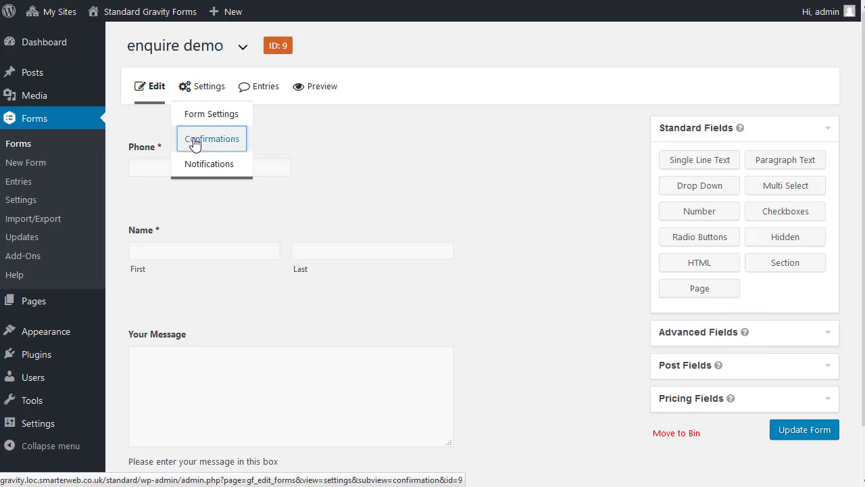
Step: Stay in the editor when prompted and update the reordered enquire demo form
click(195, 141)
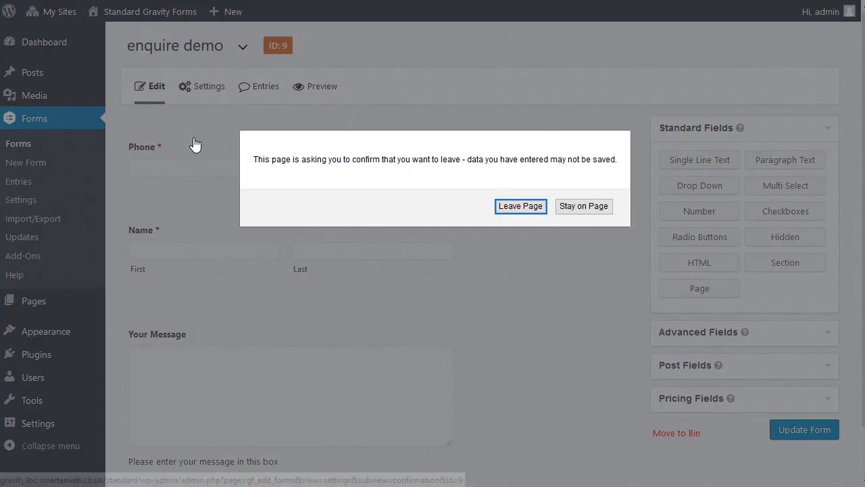
click(572, 206)
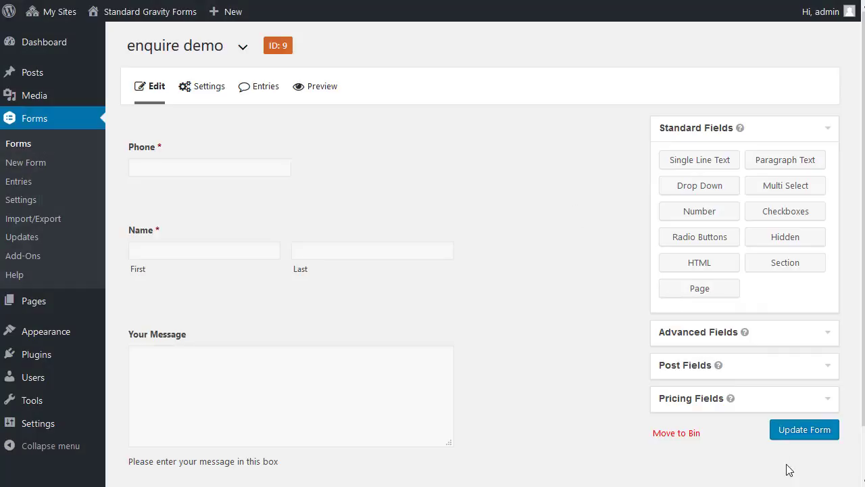
click(788, 426)
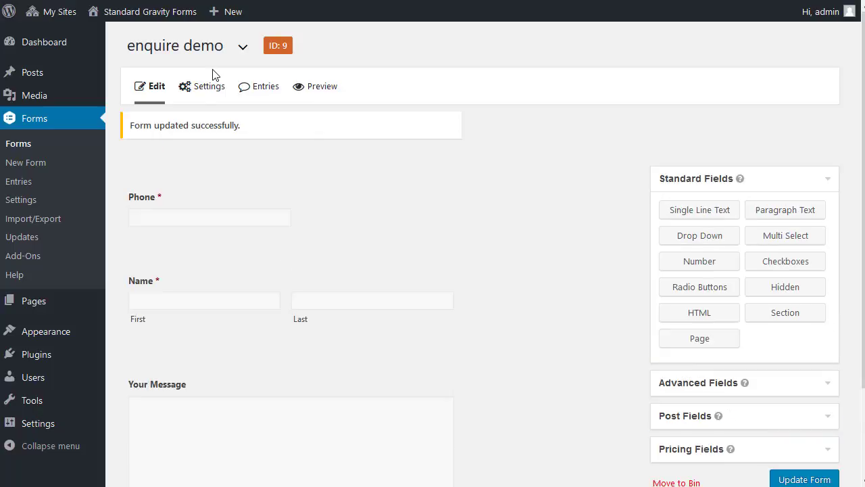
Step: Open the Default Confirmation in the form's Confirmations settings for editing
mouse_move(203, 90)
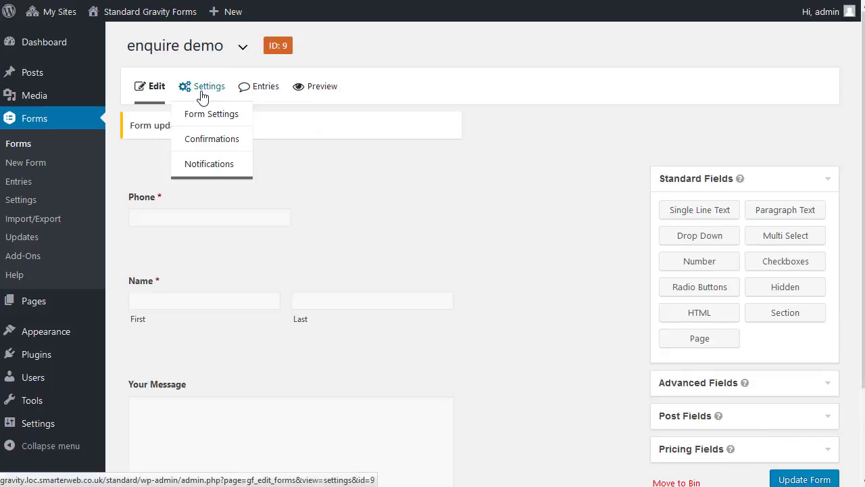
click(211, 140)
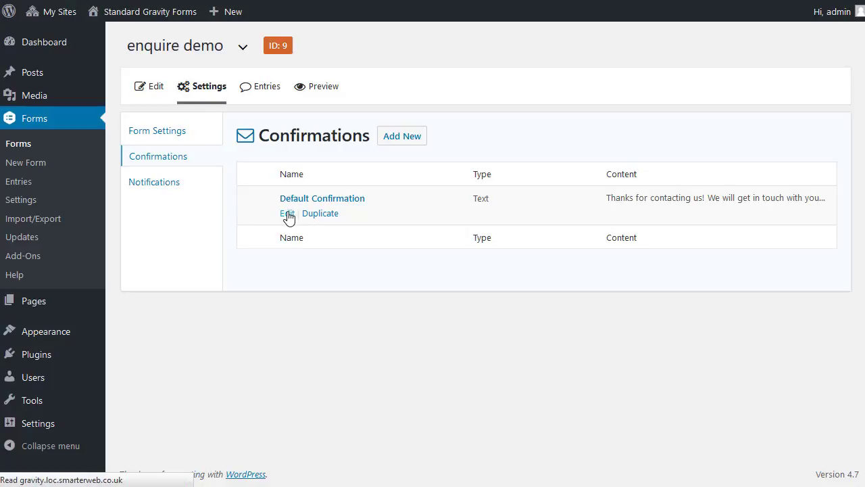
click(287, 214)
click(430, 245)
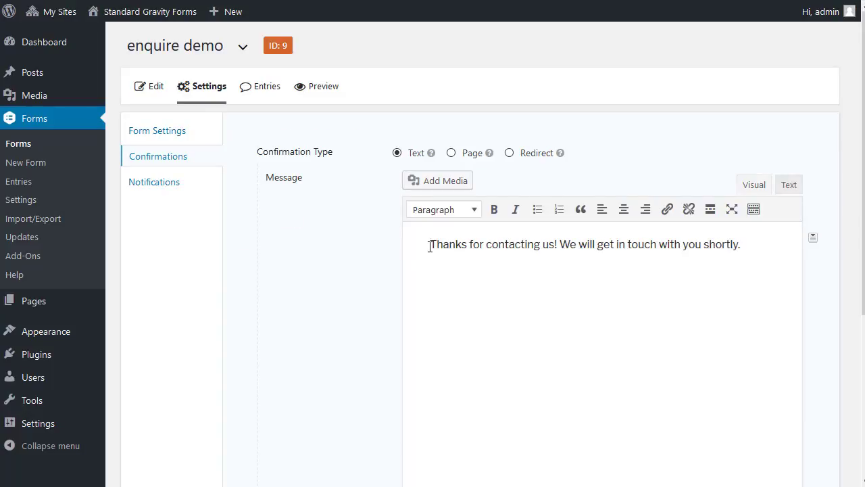
drag(430, 245, 754, 251)
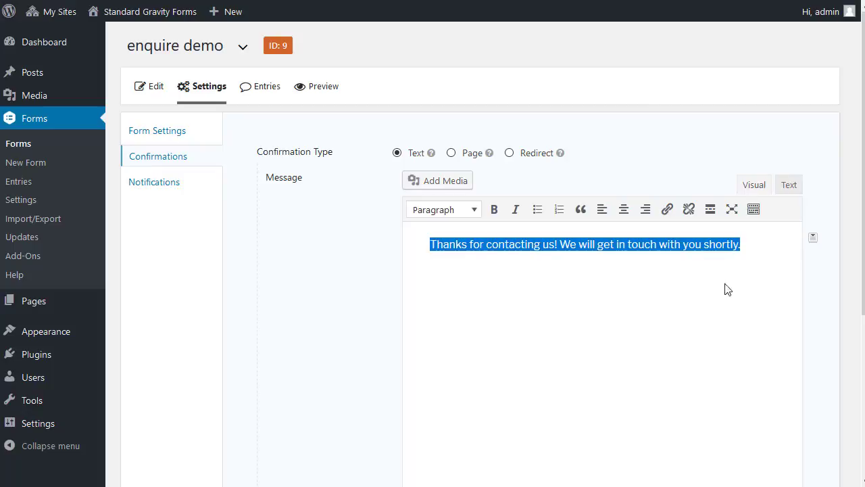
Step: Replace 'with you shortly.' with 'by phone on the next business day' and save the confirmation
scroll(674, 315, down, 2)
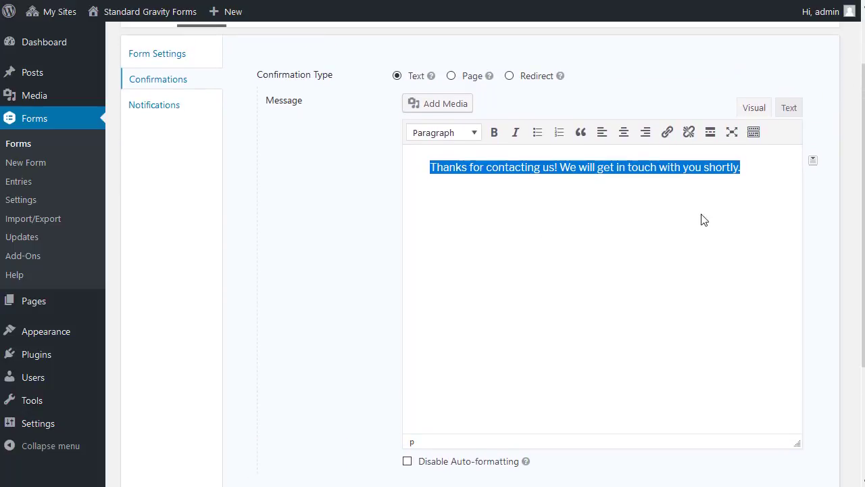
click(751, 175)
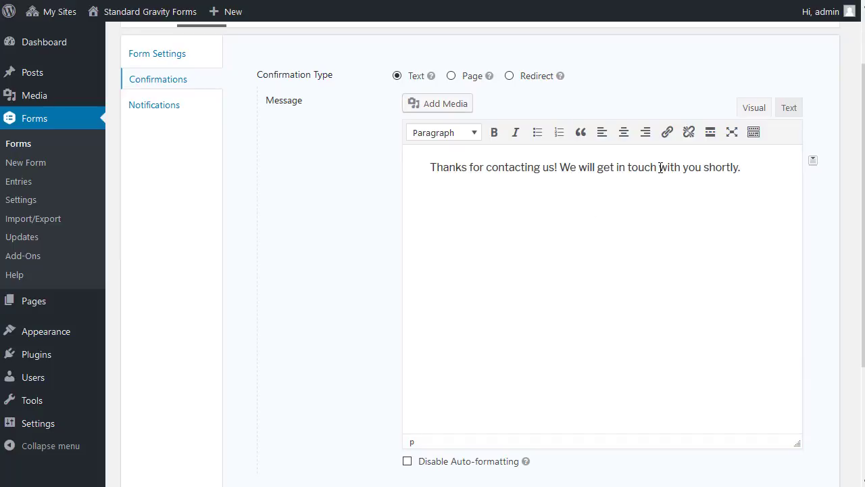
drag(661, 168, 783, 168)
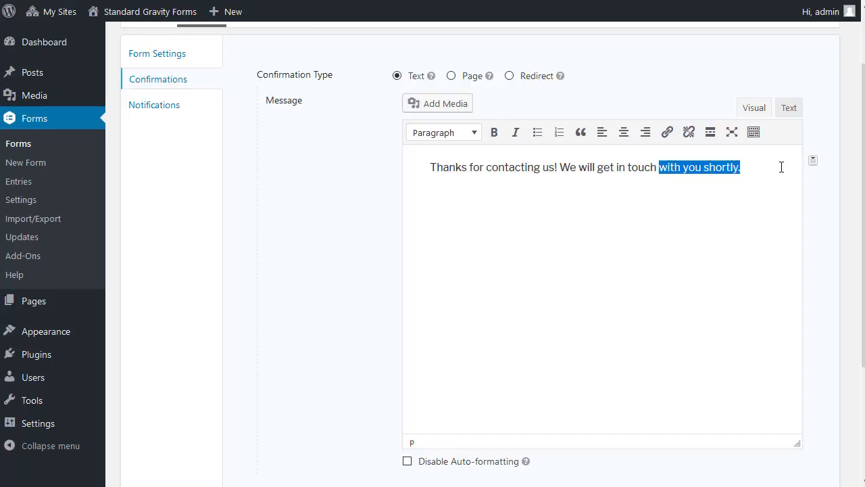
text(by phon)
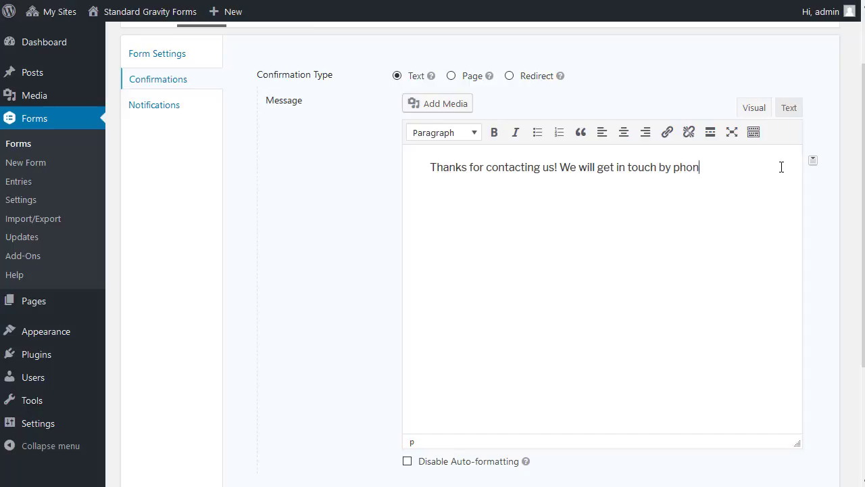
text(e on the next business day.)
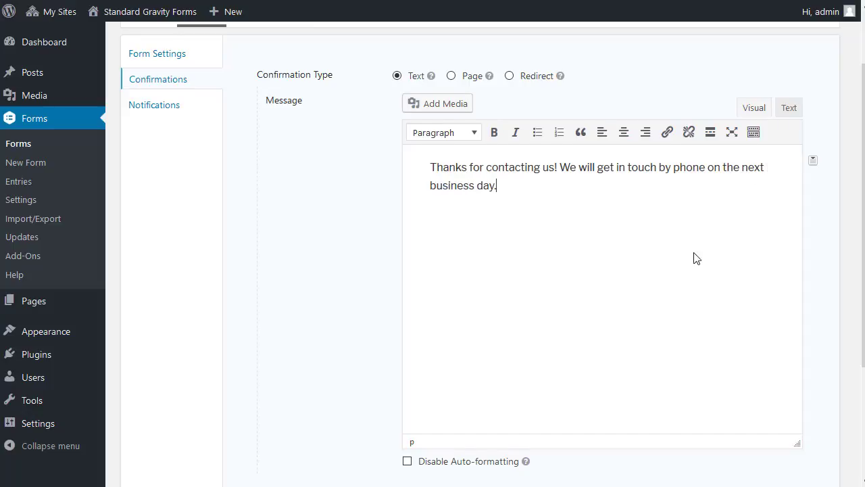
scroll(697, 258, down, 3)
click(312, 361)
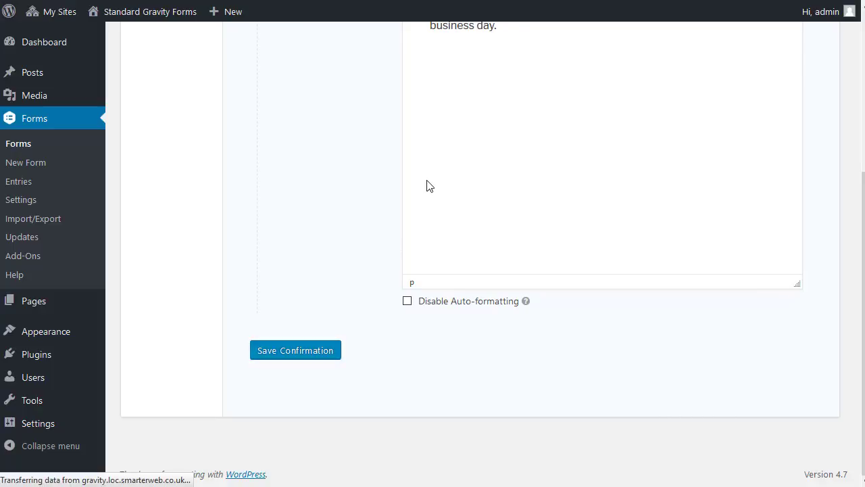
click(325, 0)
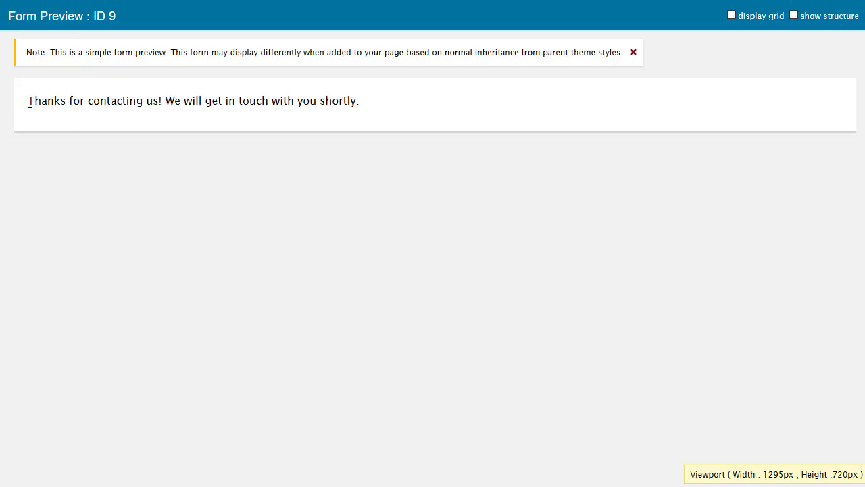
Step: Try the Page and Redirect confirmation types, then revert to the Text message
drag(28, 101, 417, 106)
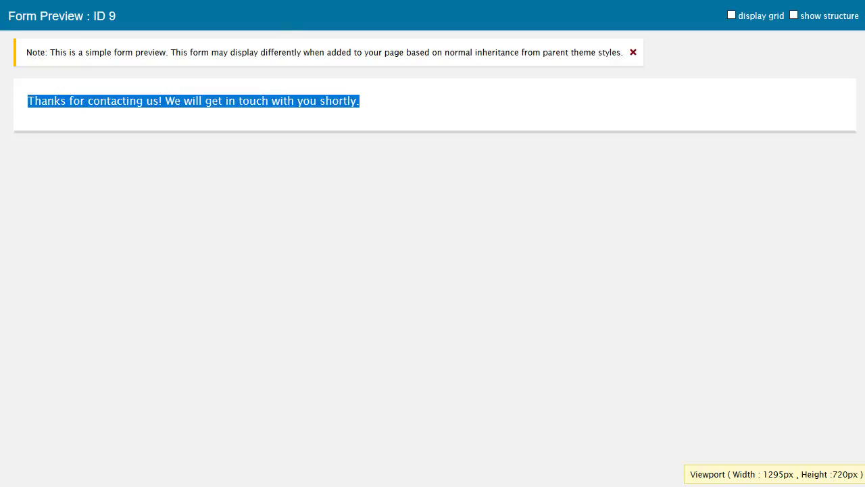
click(271, 0)
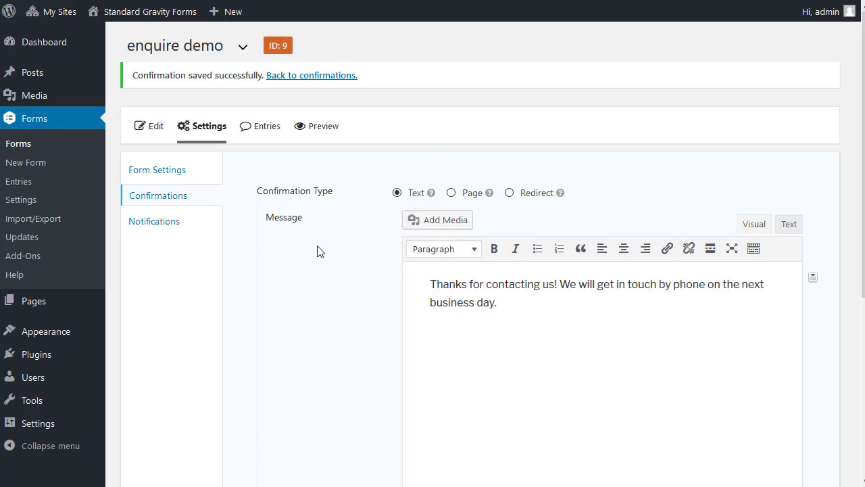
scroll(321, 252, down, 1)
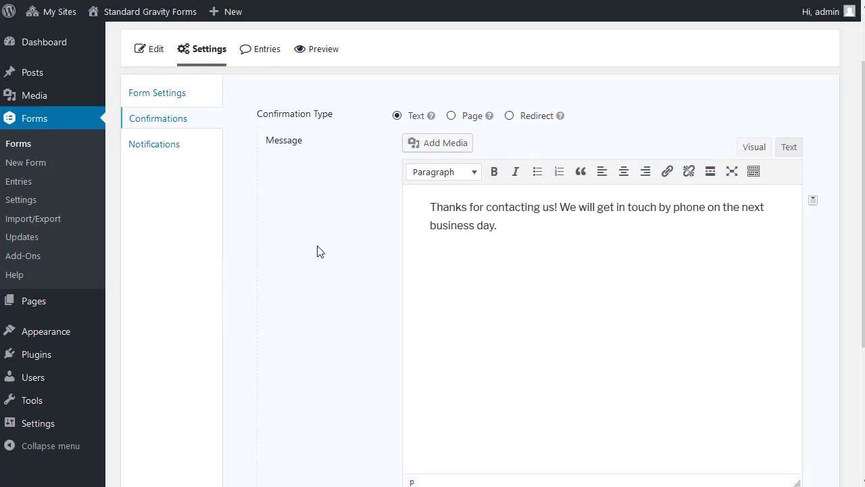
click(451, 116)
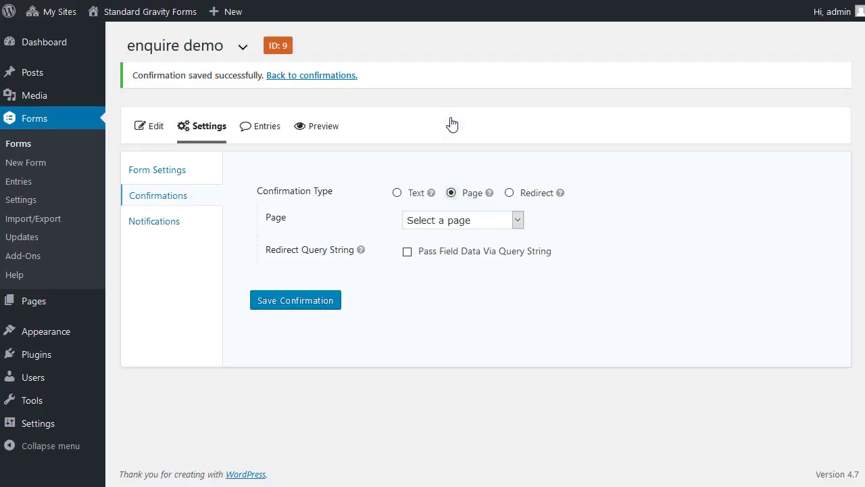
click(469, 221)
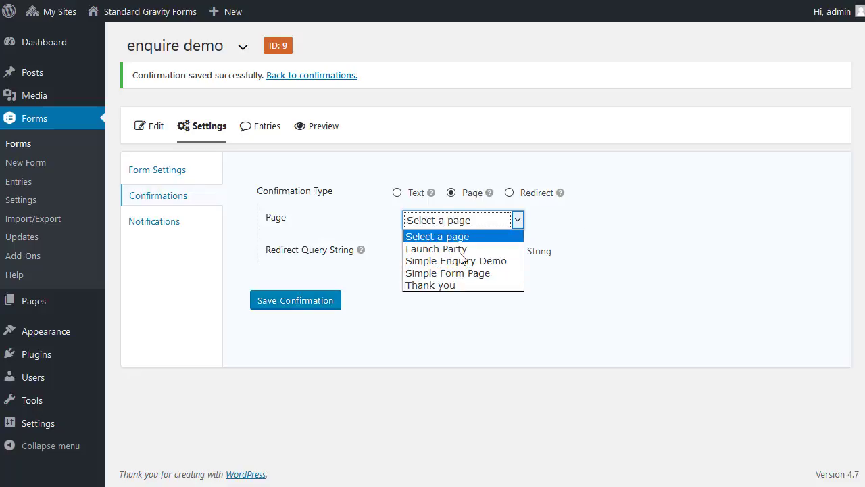
click(592, 230)
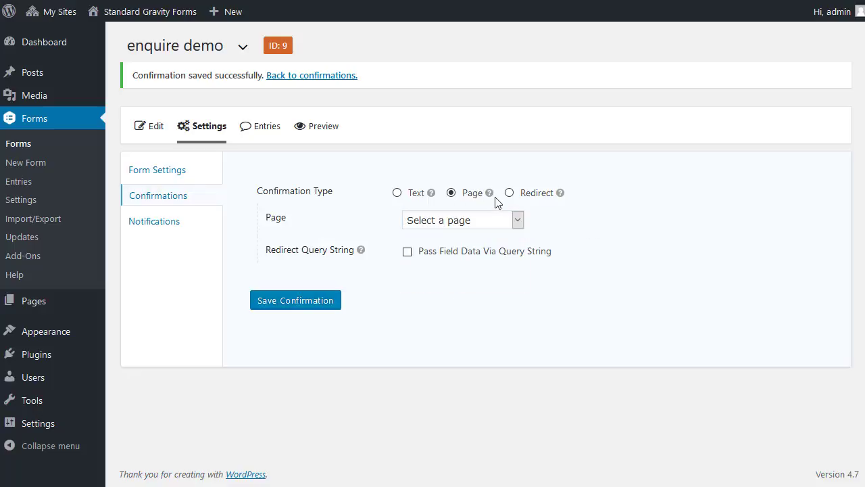
click(511, 198)
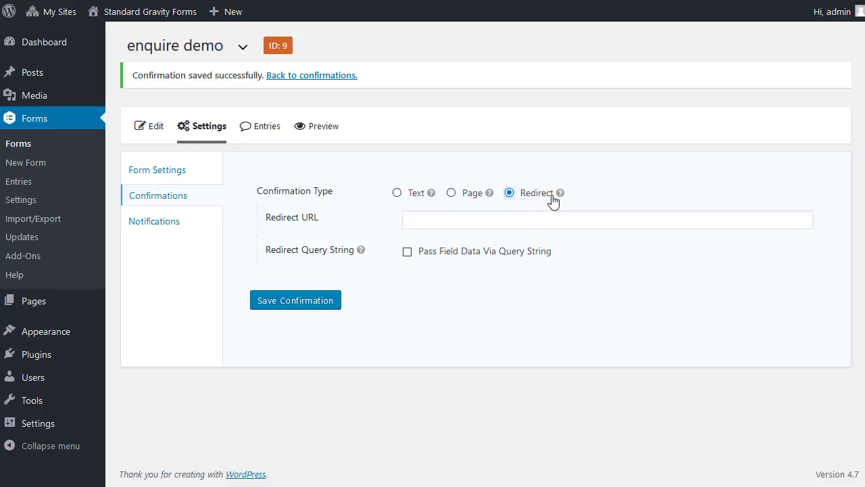
click(398, 193)
click(517, 302)
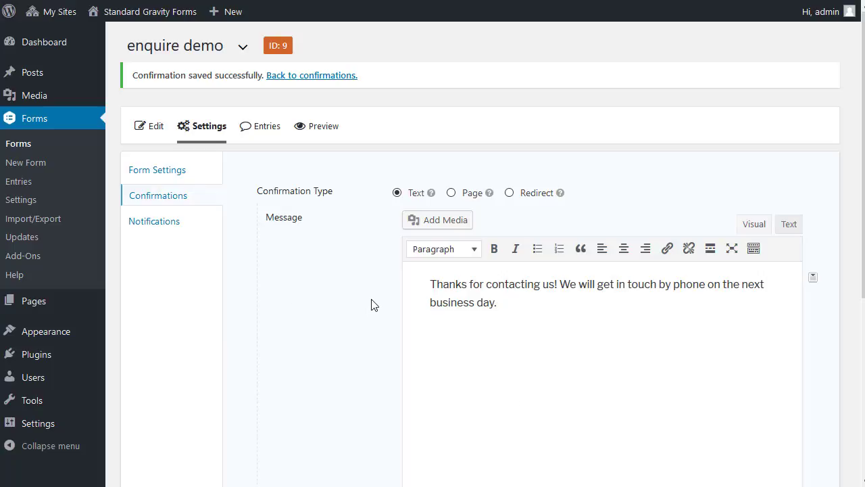
Step: Open the Admin Notification for editing and look over its name and BCC fields
click(173, 229)
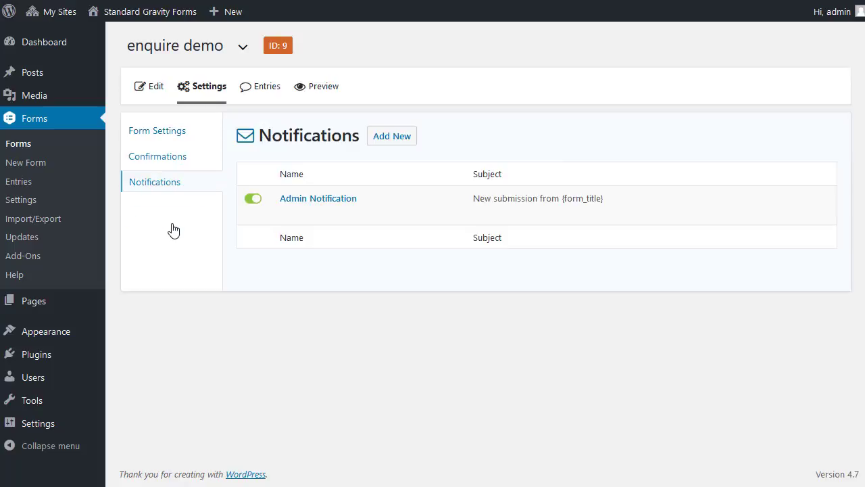
mouse_move(343, 195)
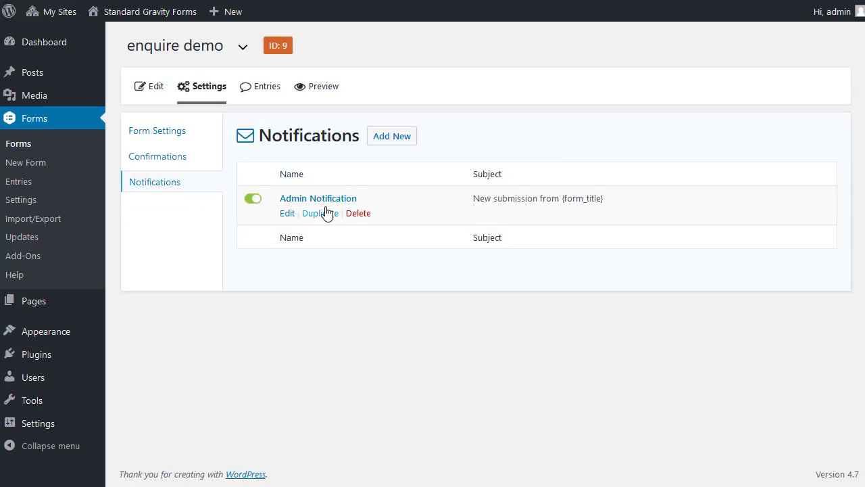
click(288, 215)
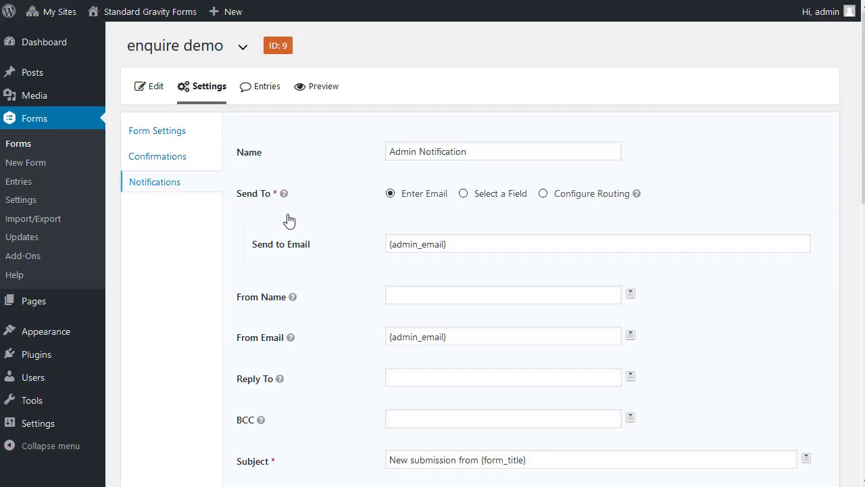
drag(391, 151, 518, 165)
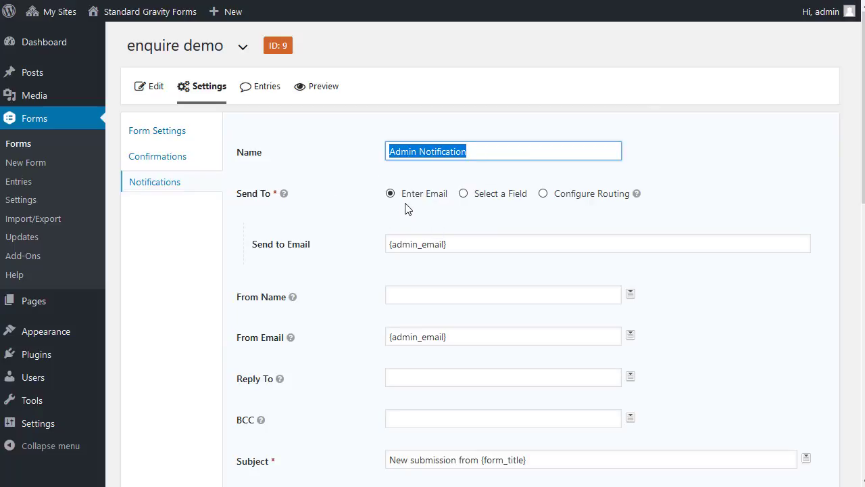
scroll(410, 209, down, 3)
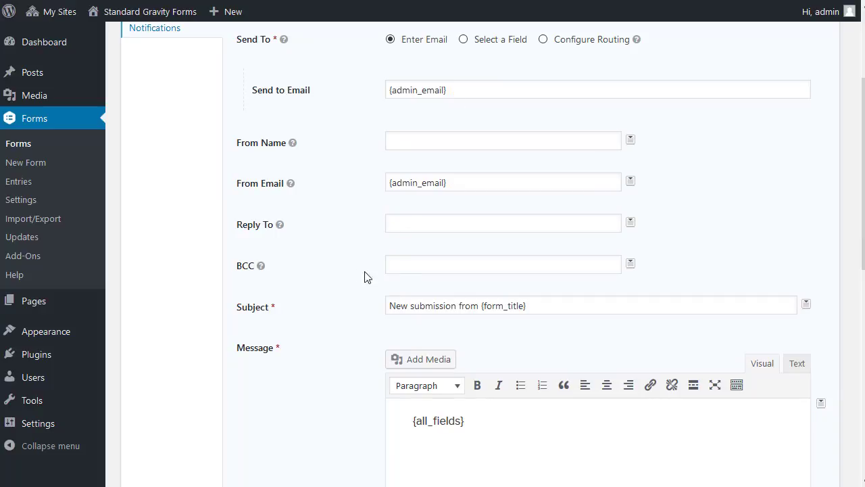
click(400, 266)
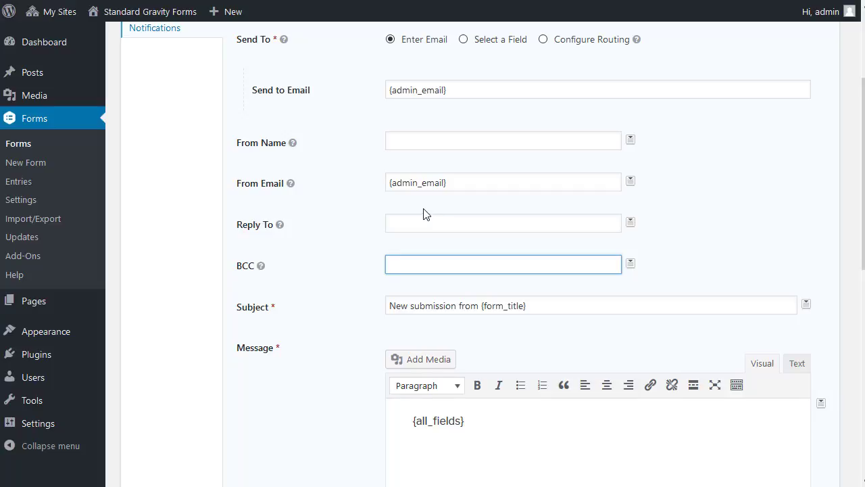
scroll(425, 213, down, 3)
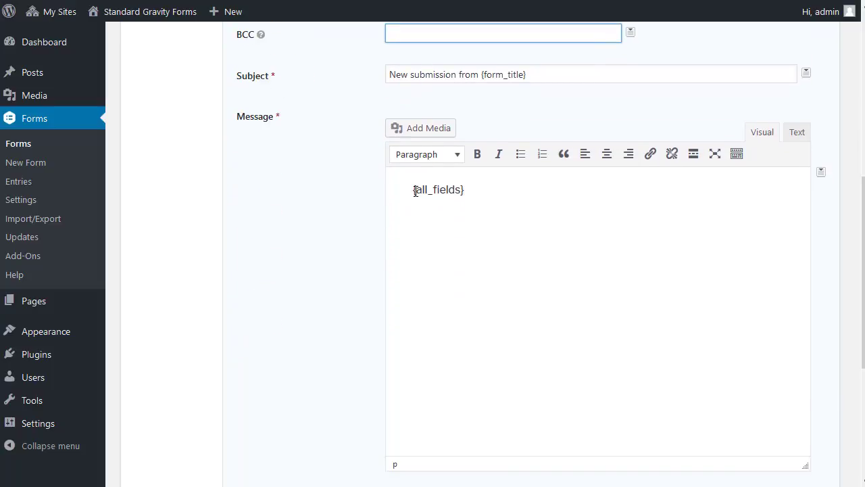
Step: Insert 'We had this from our web site.' on its own line above {all_fields}
drag(416, 192, 516, 197)
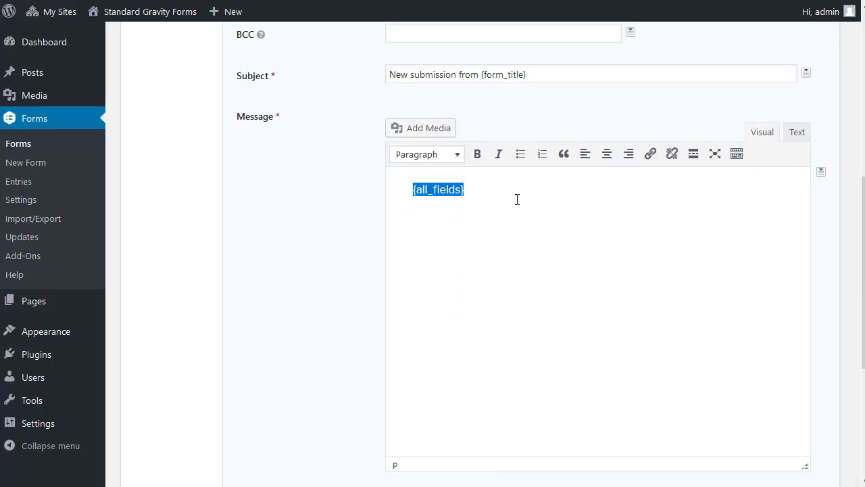
click(416, 212)
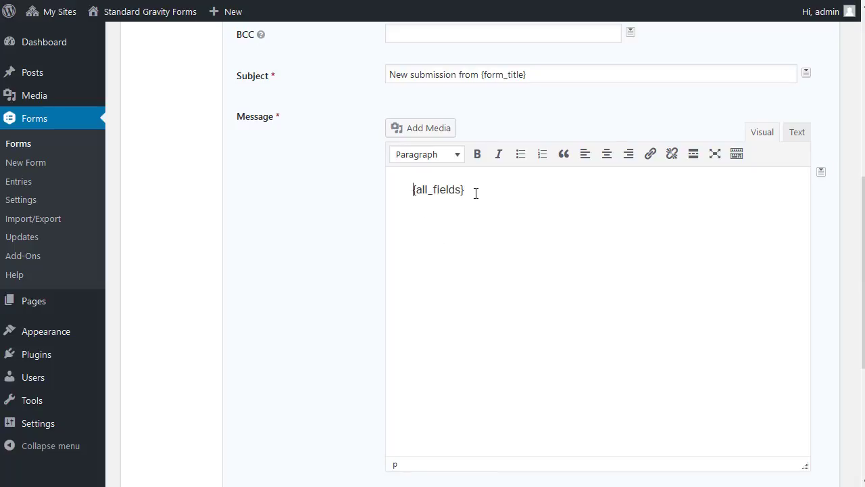
drag(476, 193, 395, 188)
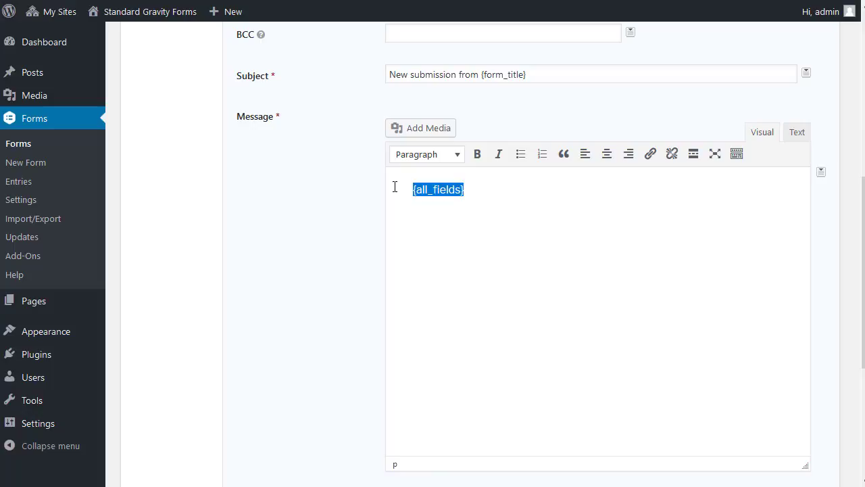
click(413, 196)
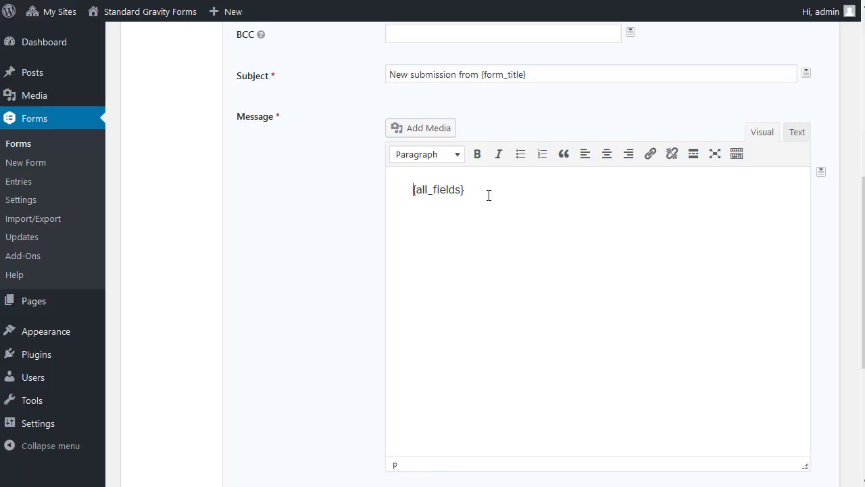
text(We )
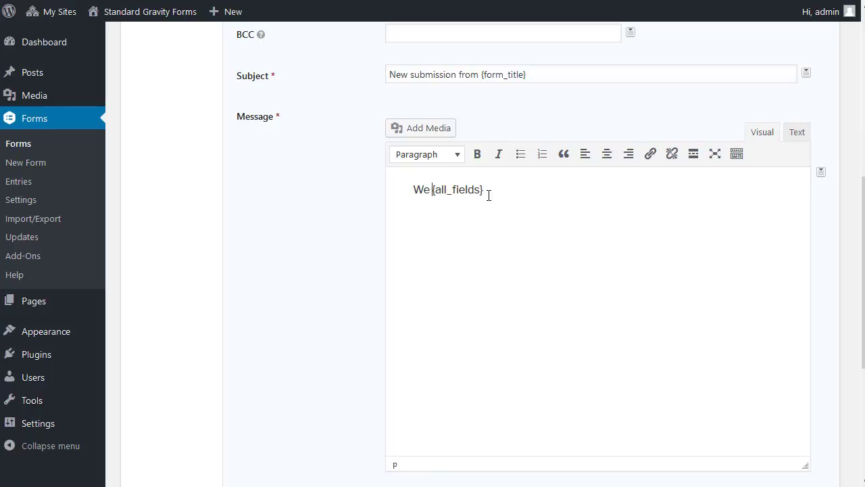
text(had this )
text(from our web )
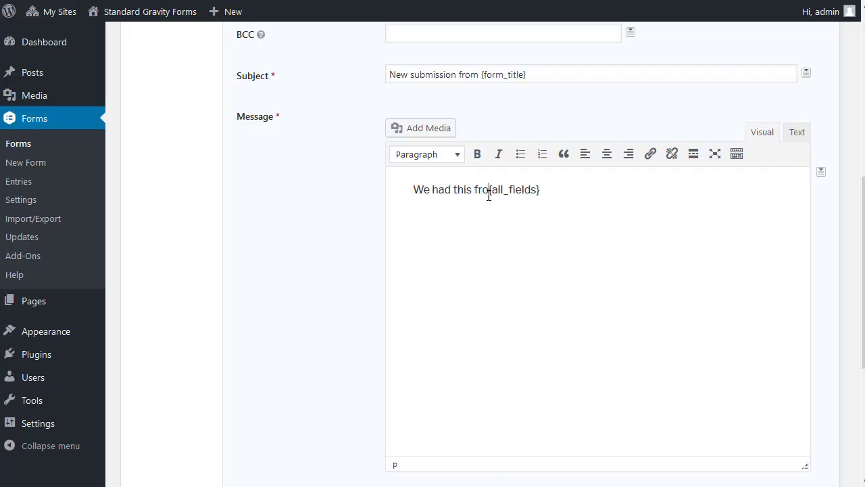
text(site)
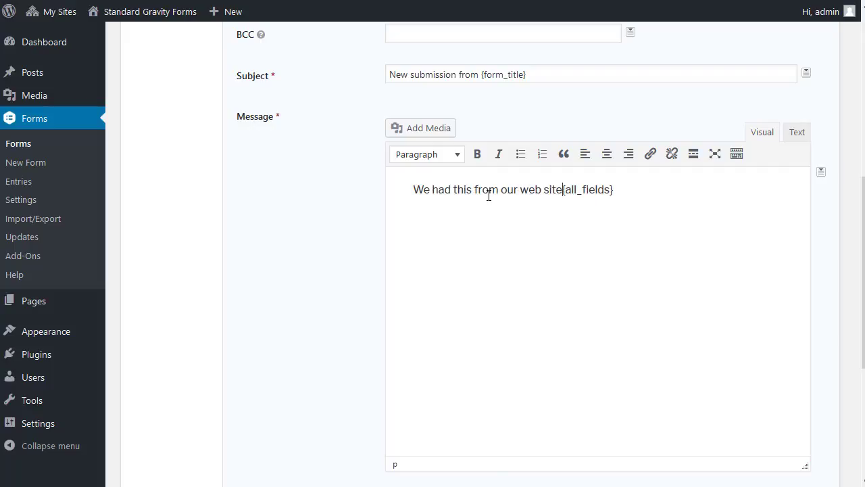
text(.)
key(Return)
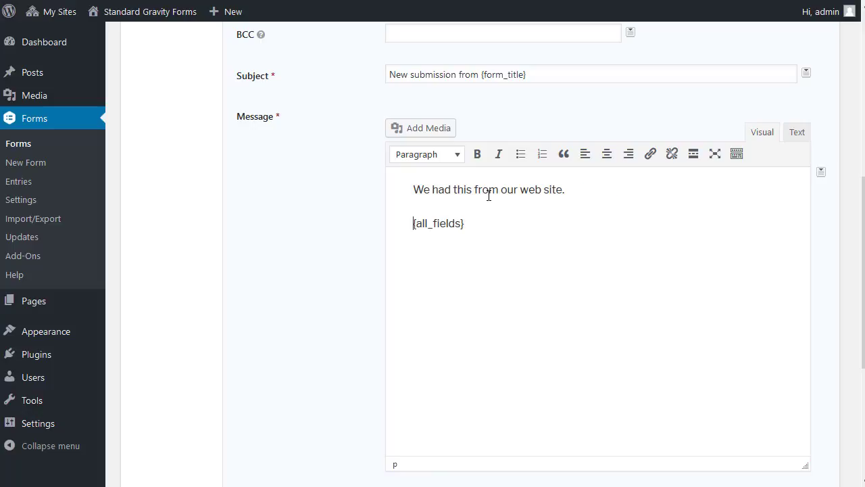
key(Return)
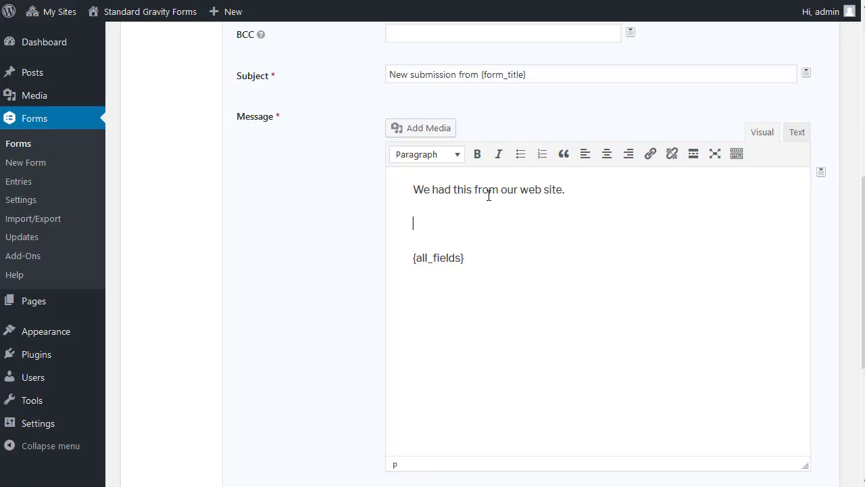
click(518, 212)
scroll(529, 229, down, 3)
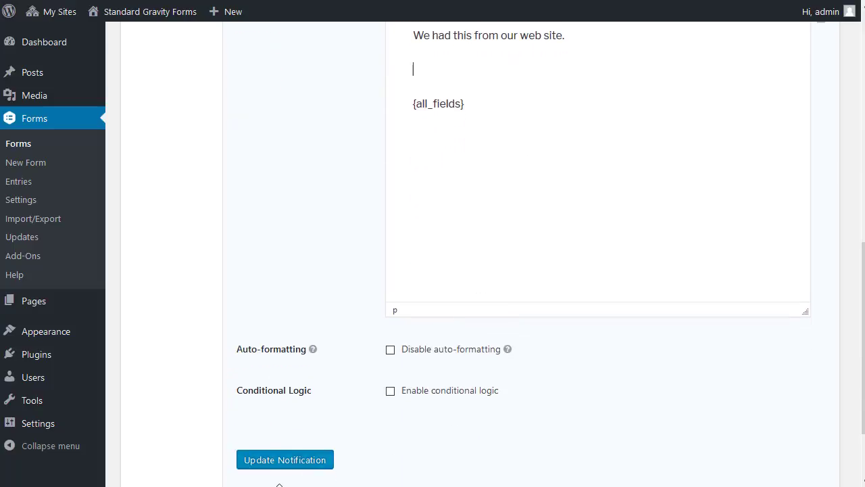
Step: Save the updated admin notification
click(299, 466)
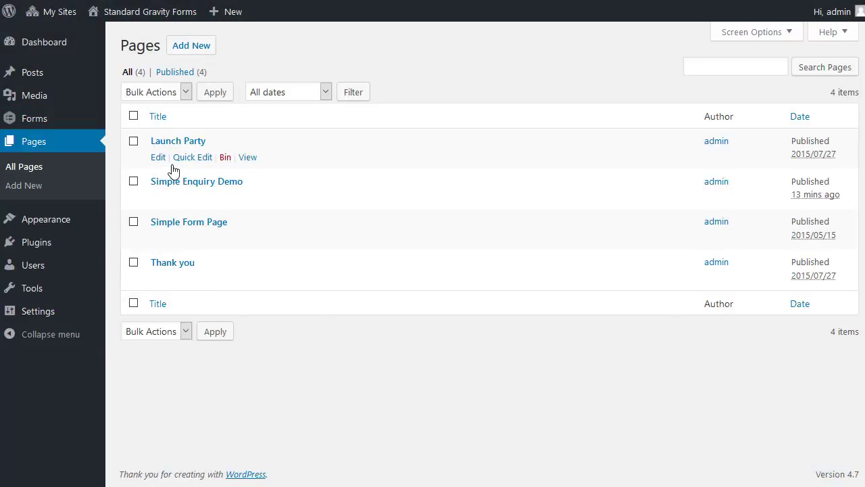
Step: Start a new page titled 'welcome'
click(196, 50)
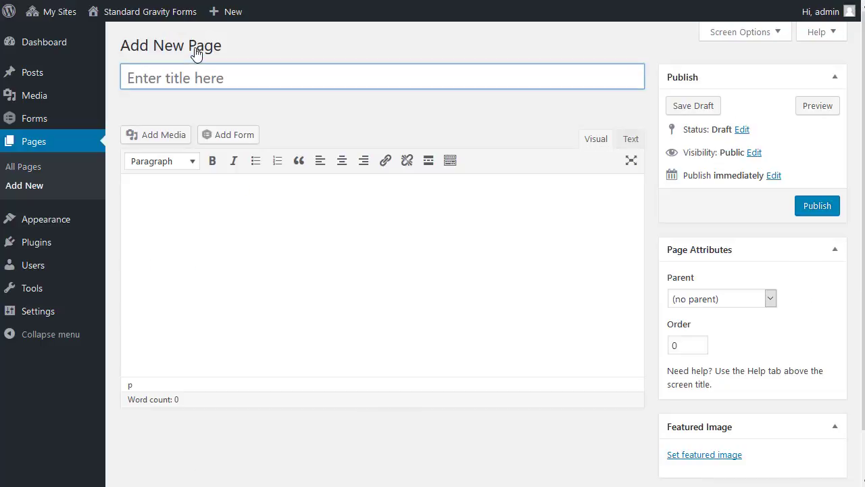
text(welcome)
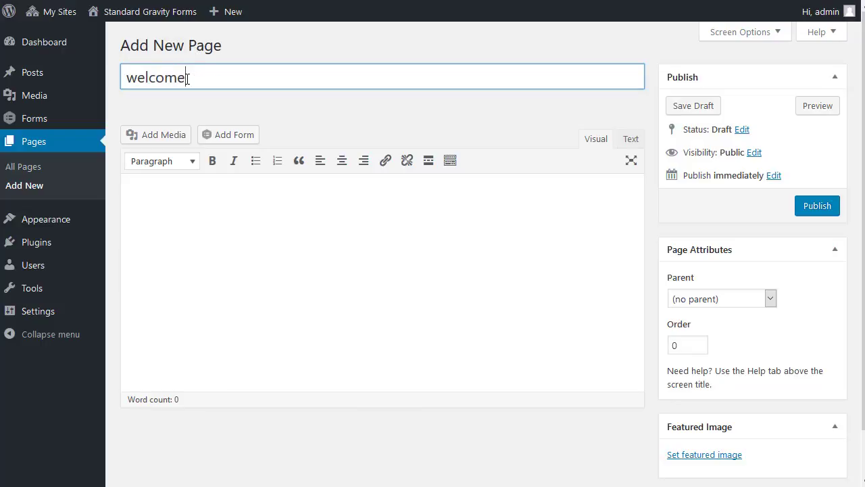
key(Tab)
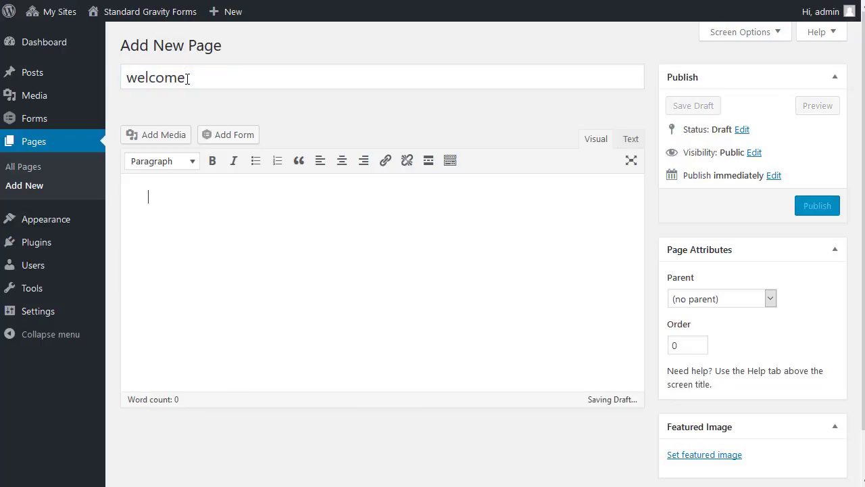
Step: Insert the enquire demo form shortcode into the page and publish it
click(229, 136)
click(230, 140)
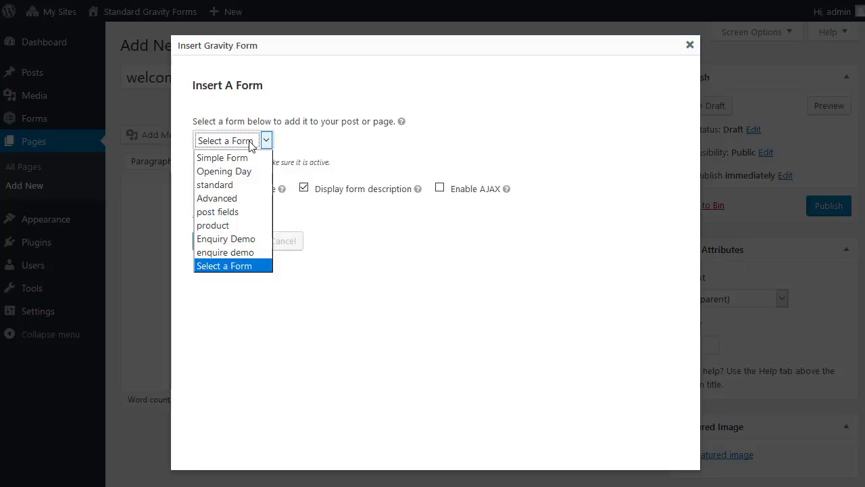
click(217, 253)
click(222, 242)
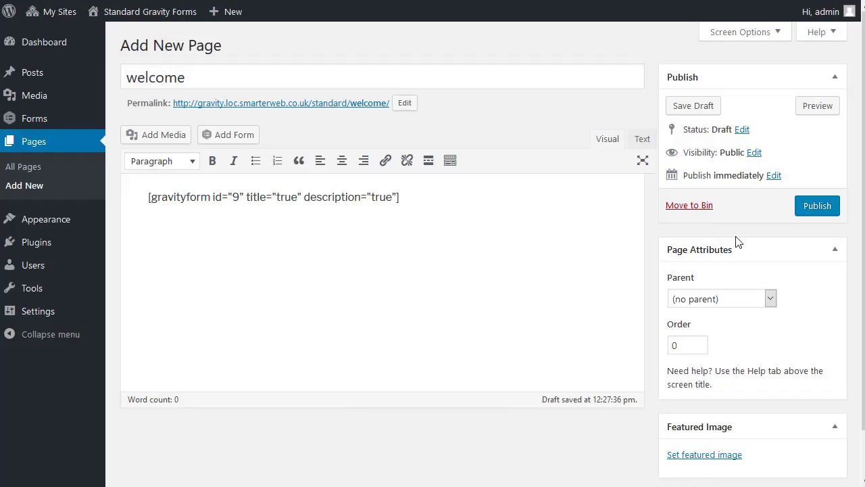
click(818, 206)
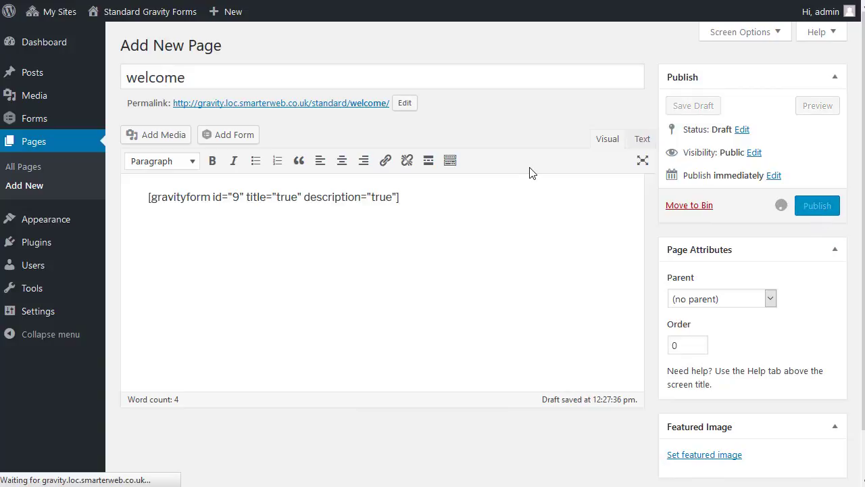